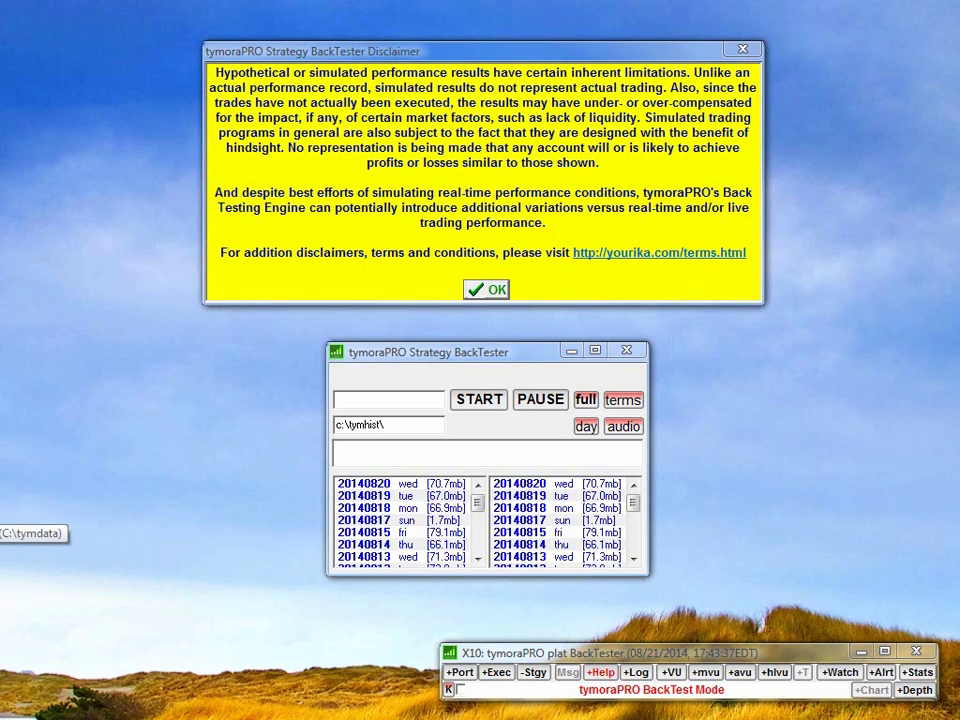
left_click_drag(0, 450, 188, 450)
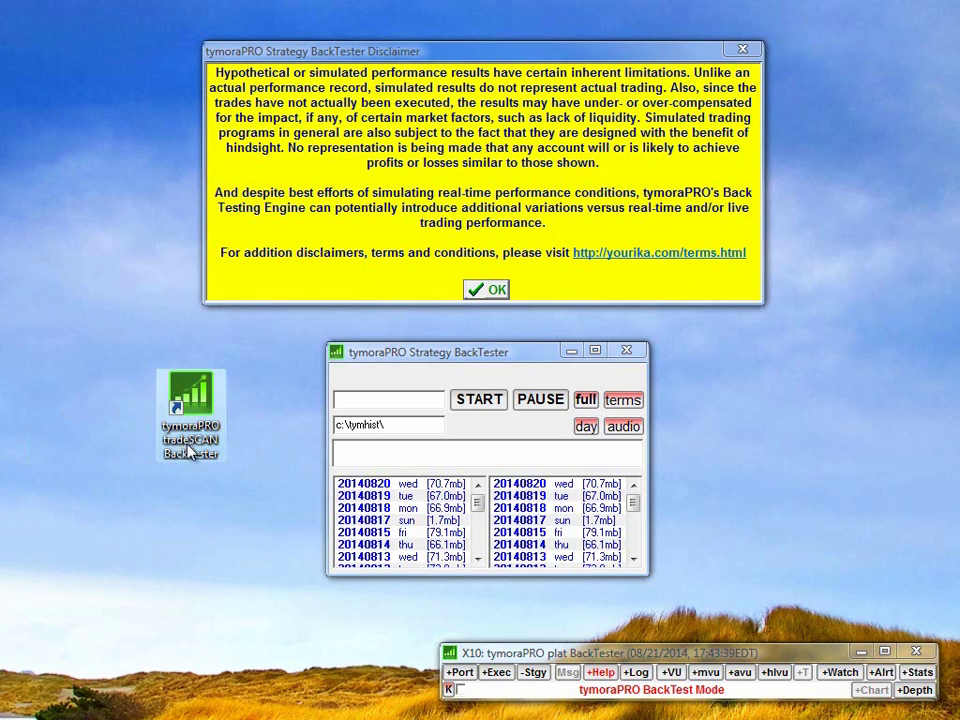
left_click(601, 673)
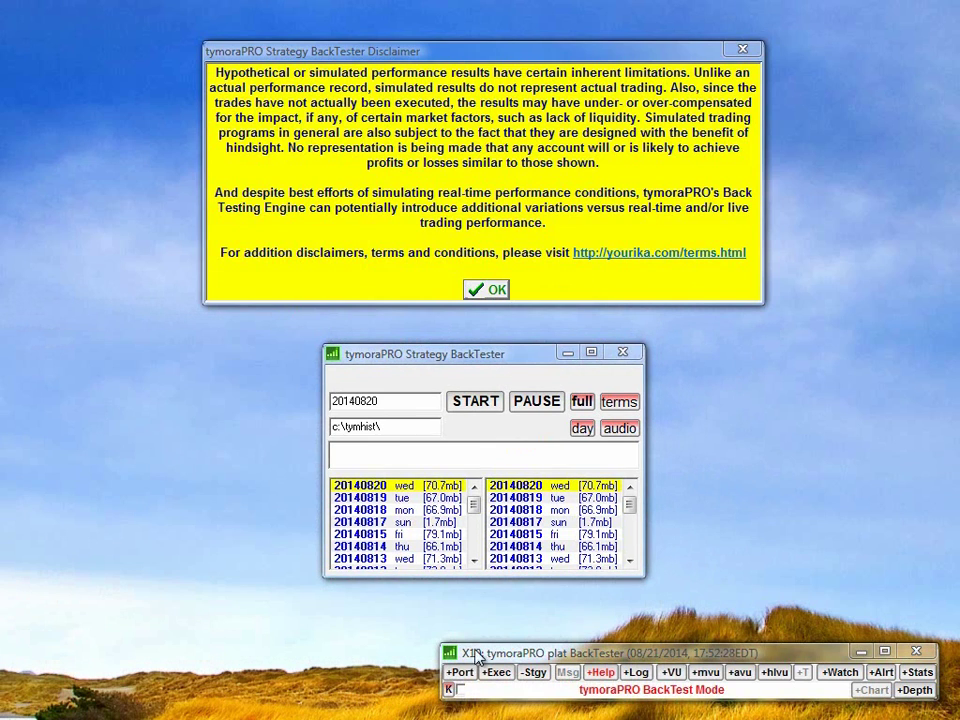
mouse_move(446, 360)
left_mouse_down()
mouse_move(452, 372)
mouse_move(447, 357)
left_mouse_up()
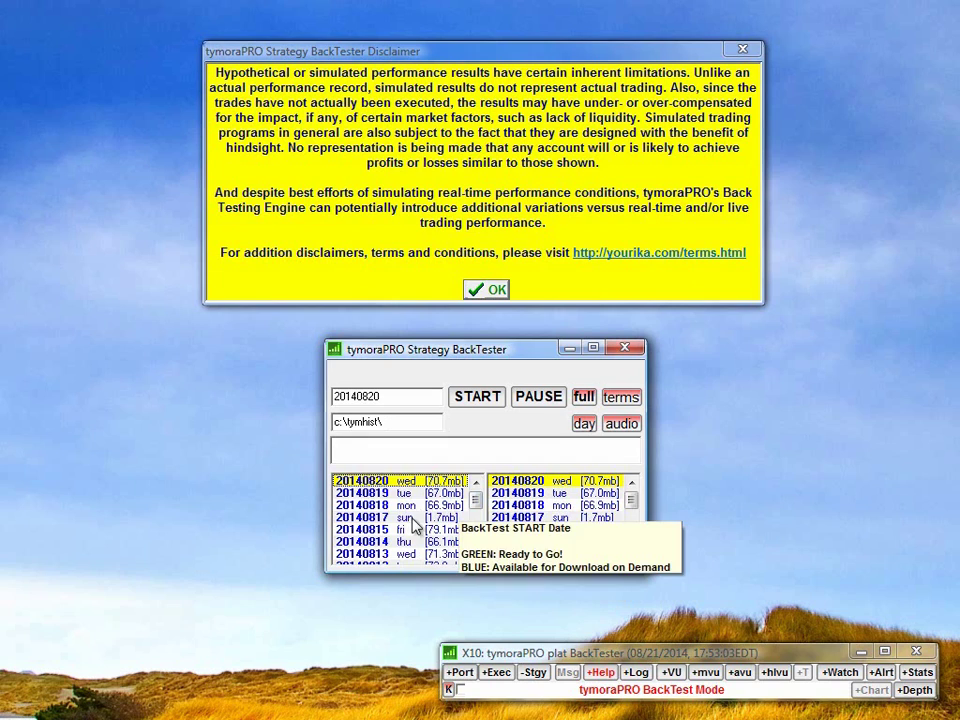
Set the backtest history data folder to u:\tymhist\.
left_click_drag(334, 422, 341, 422)
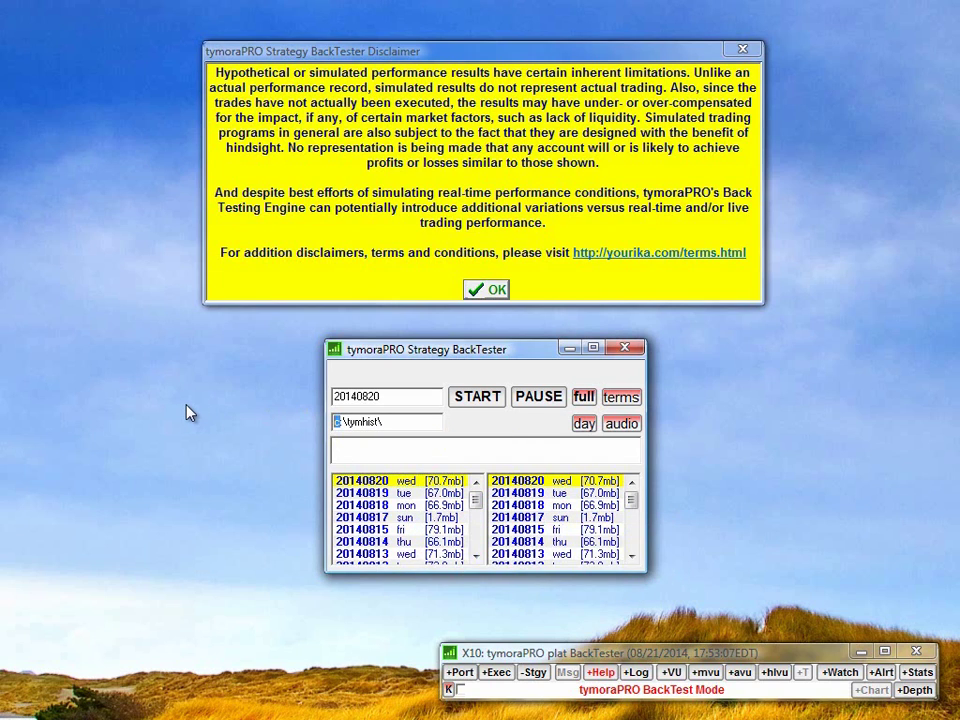
type("u")
key("Tab")
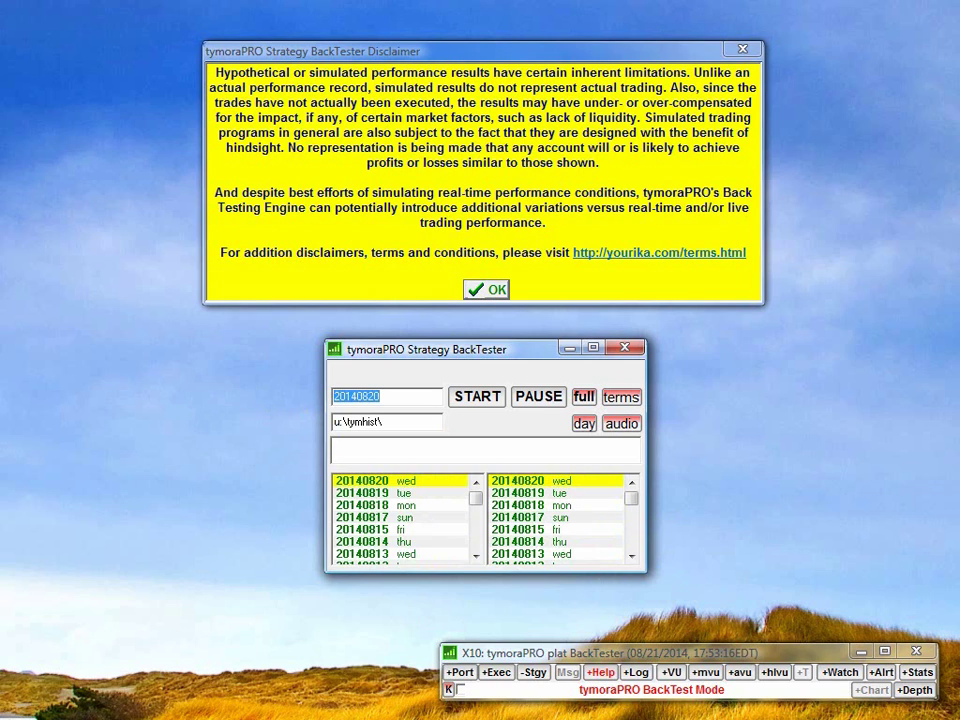
Cycle the charting data mode through off and rgv, ending on full.
left_click(586, 399)
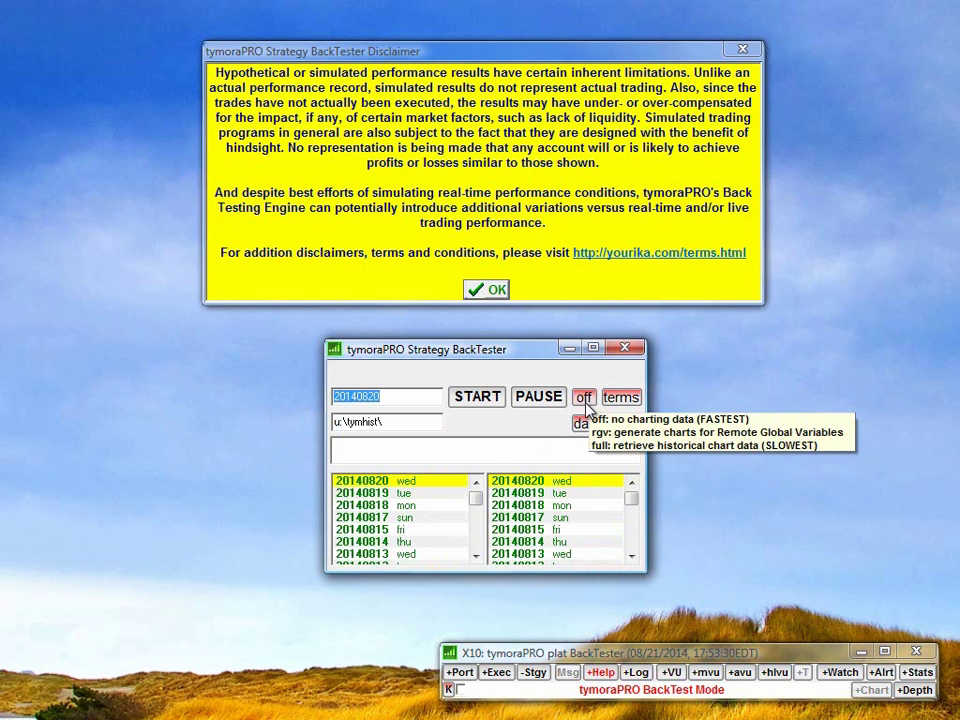
left_click(587, 401)
left_click(587, 402)
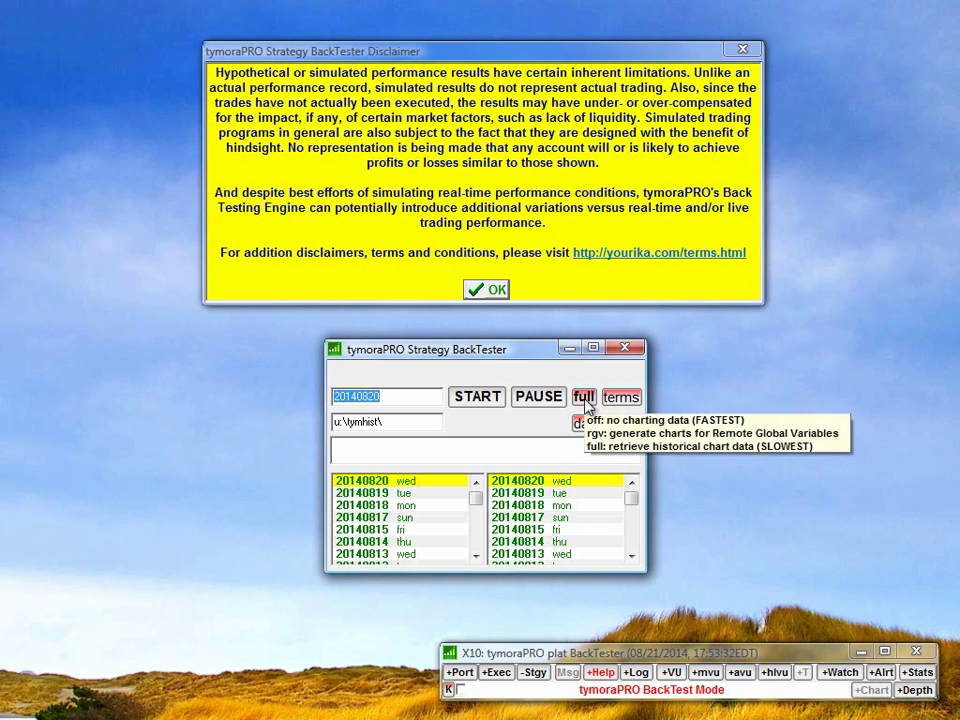
left_click(587, 401)
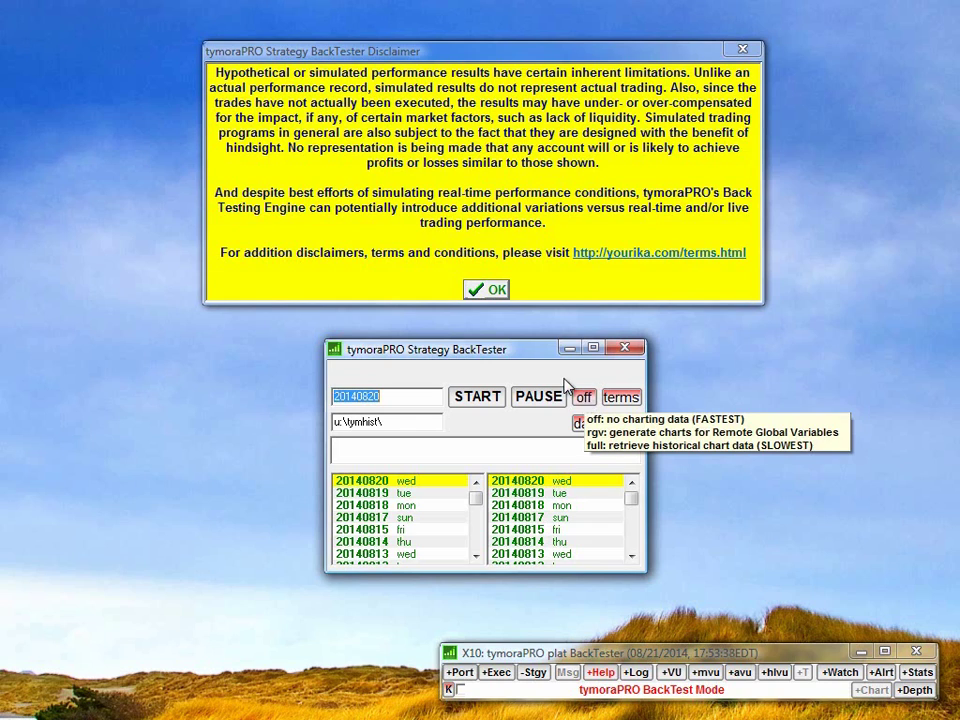
left_click(587, 400)
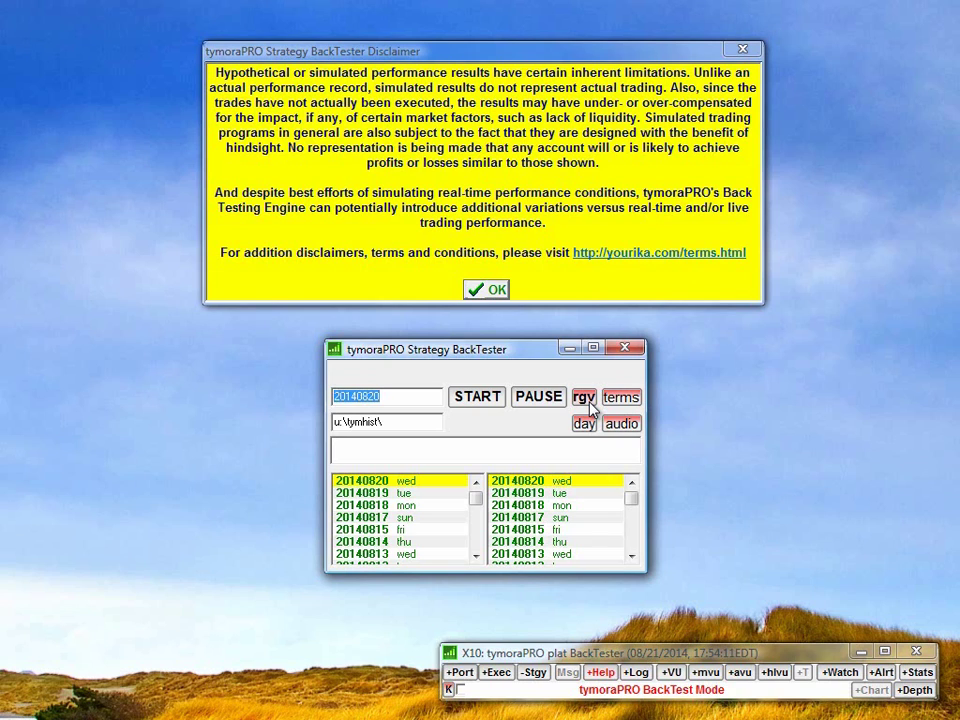
left_click(586, 400)
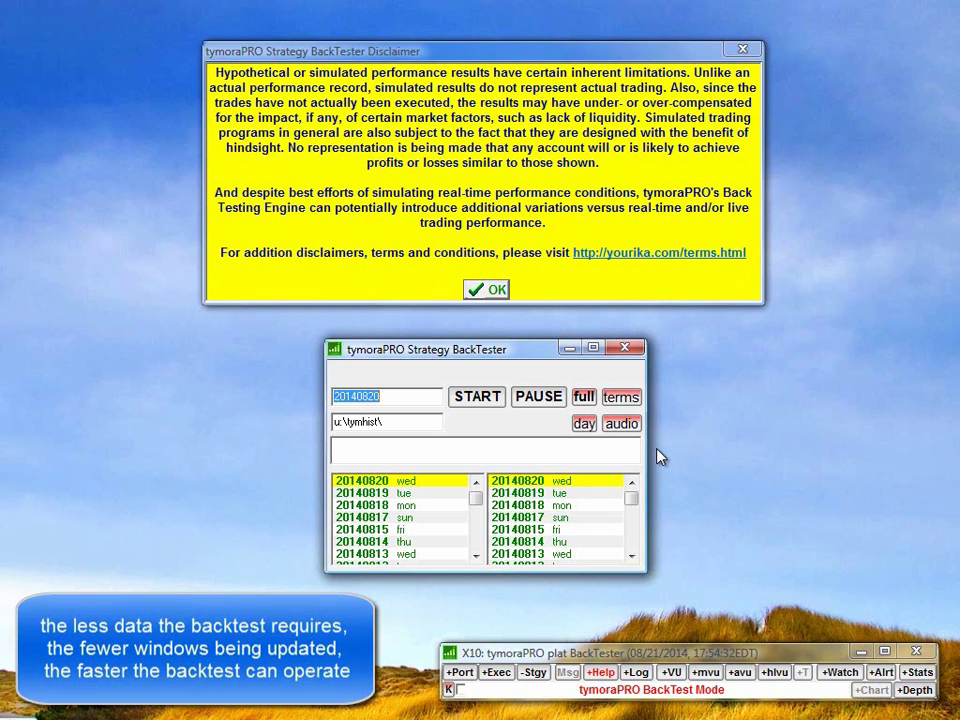
Cycle the asset and session mode through fx and all, ending on day.
left_click(585, 424)
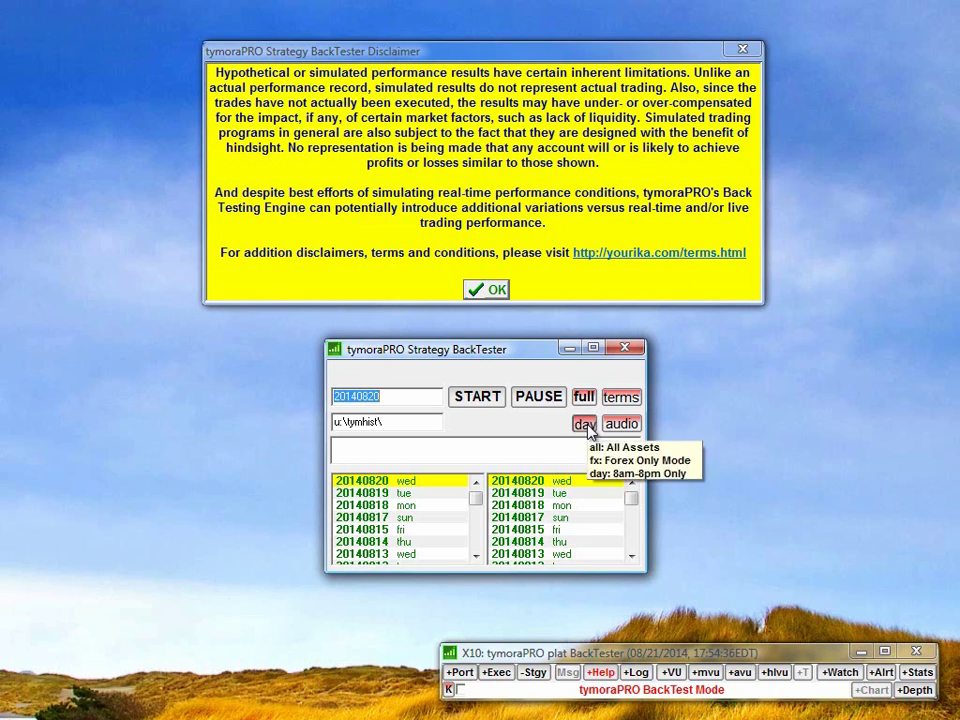
left_click(586, 425)
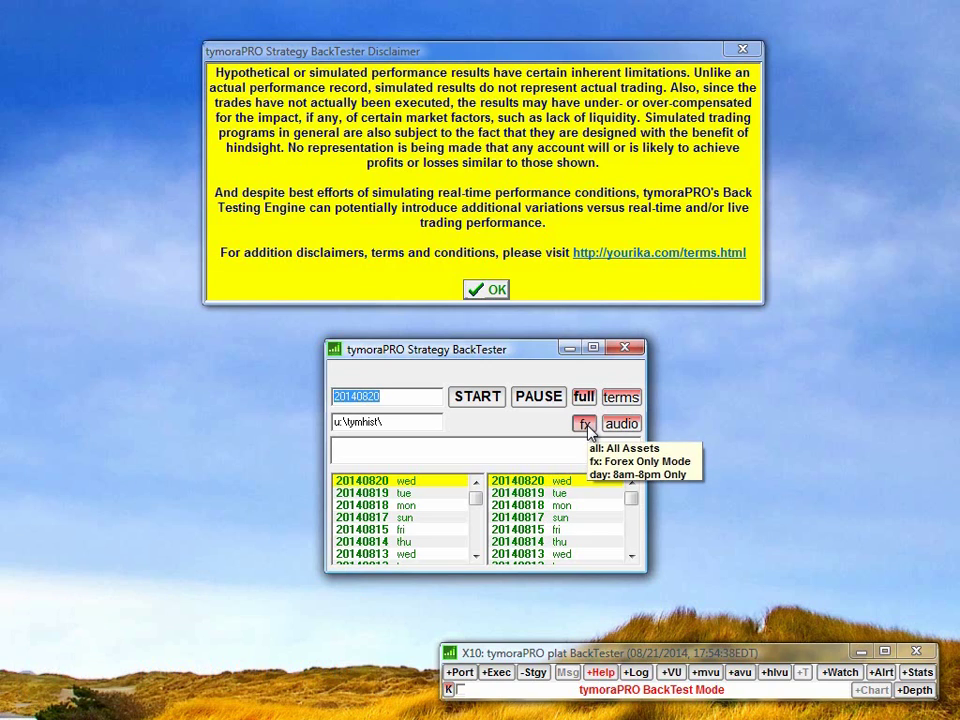
left_click(586, 425)
left_click(586, 425)
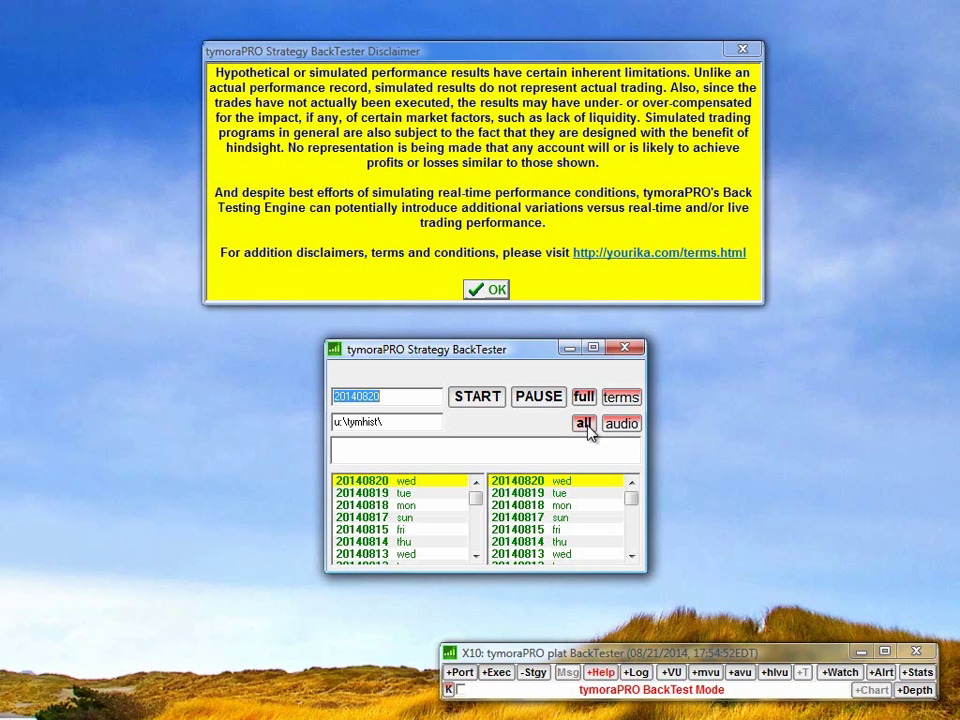
left_click(585, 424)
left_click(585, 425)
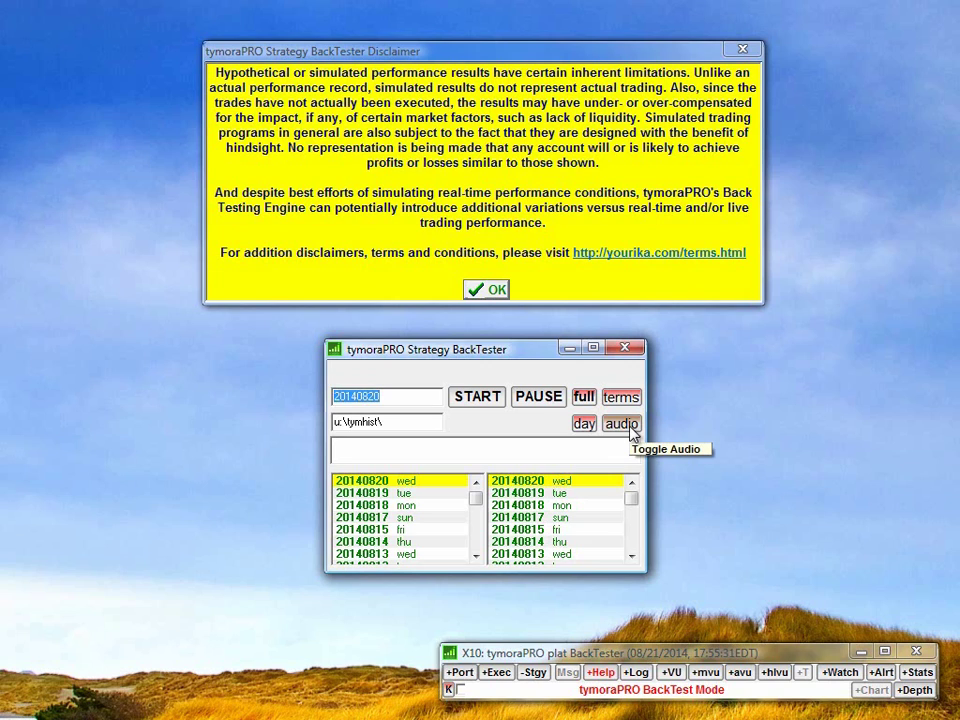
Check the playback speed options and start the backtest for 20140820 in day mode with full charts.
left_click(530, 397)
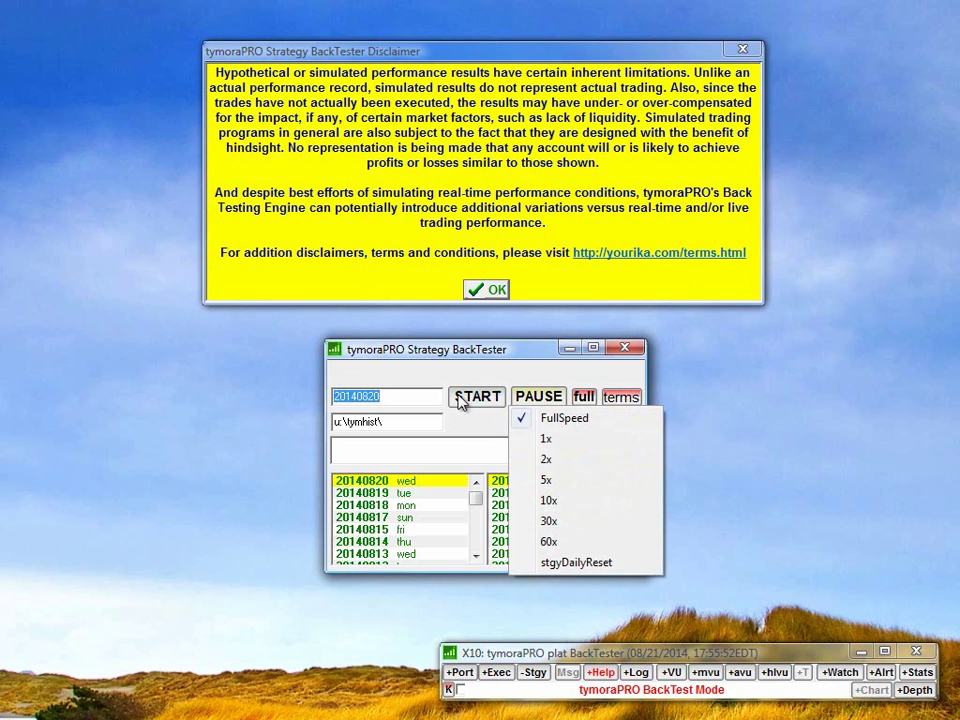
left_click(576, 562)
left_click(468, 400)
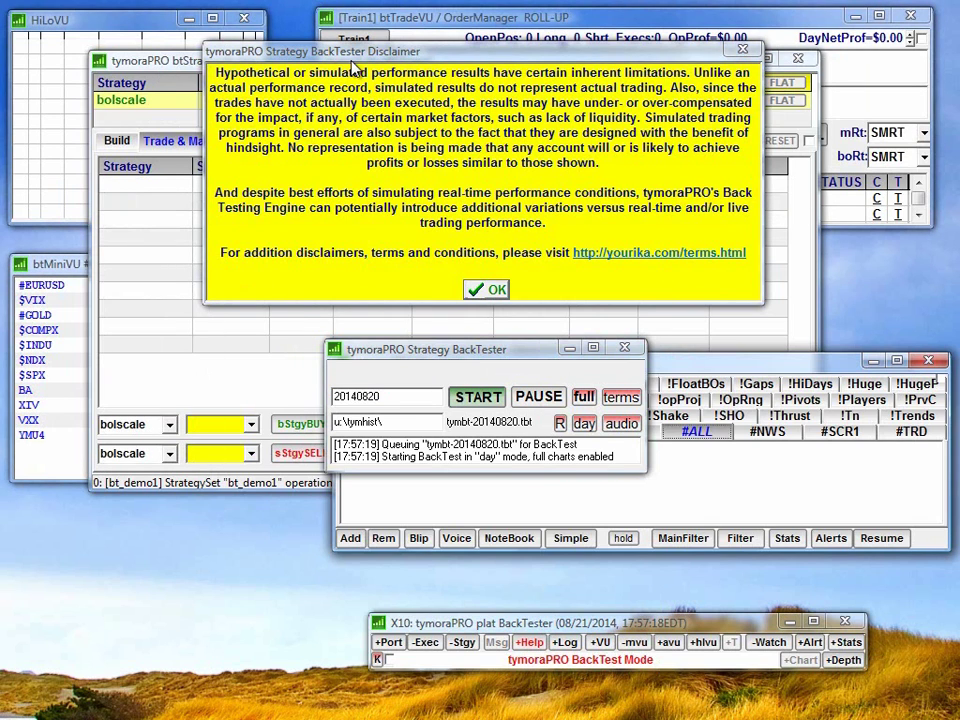
Bring the Strategy BackTester window forward, move it below the btMiniVU window and check its ChartVU queuing log entries.
left_click(440, 425)
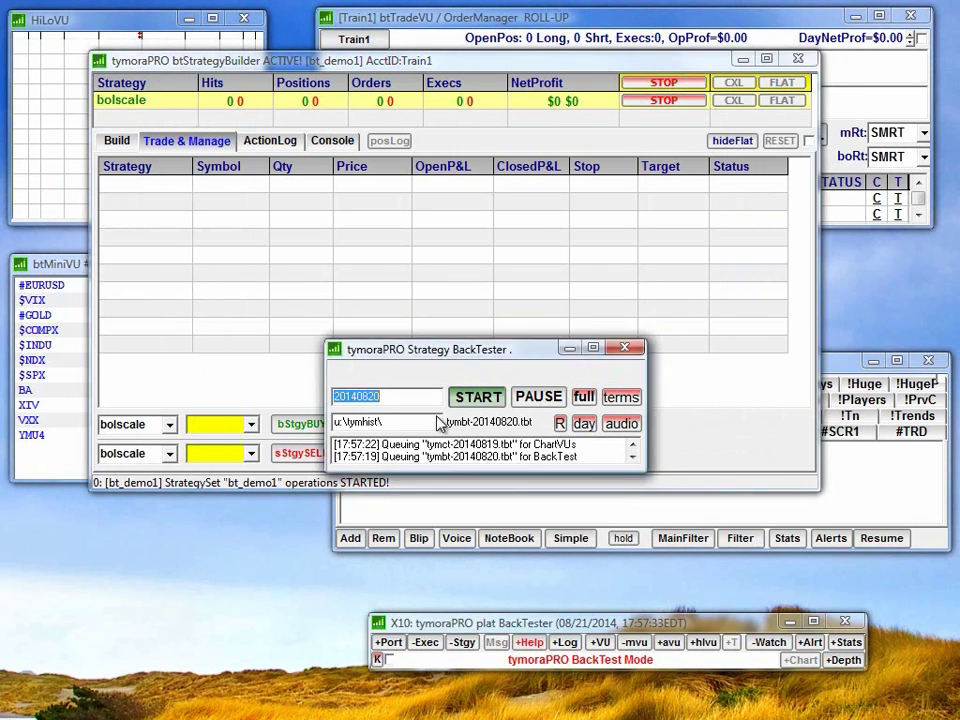
left_click_drag(492, 356, 179, 586)
left_click(100, 690)
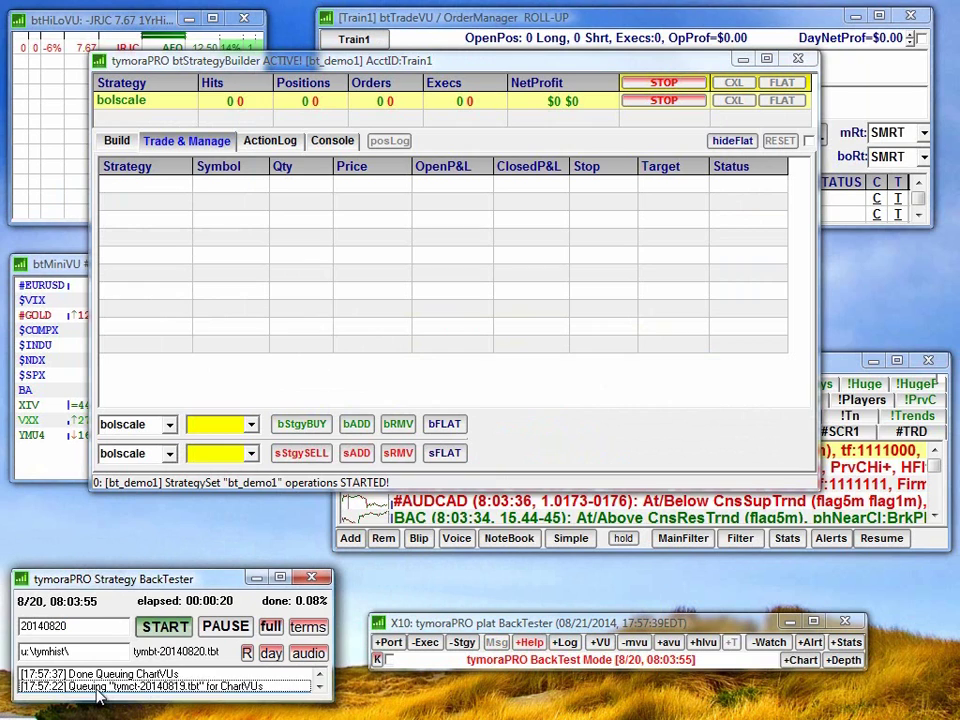
left_click(98, 690)
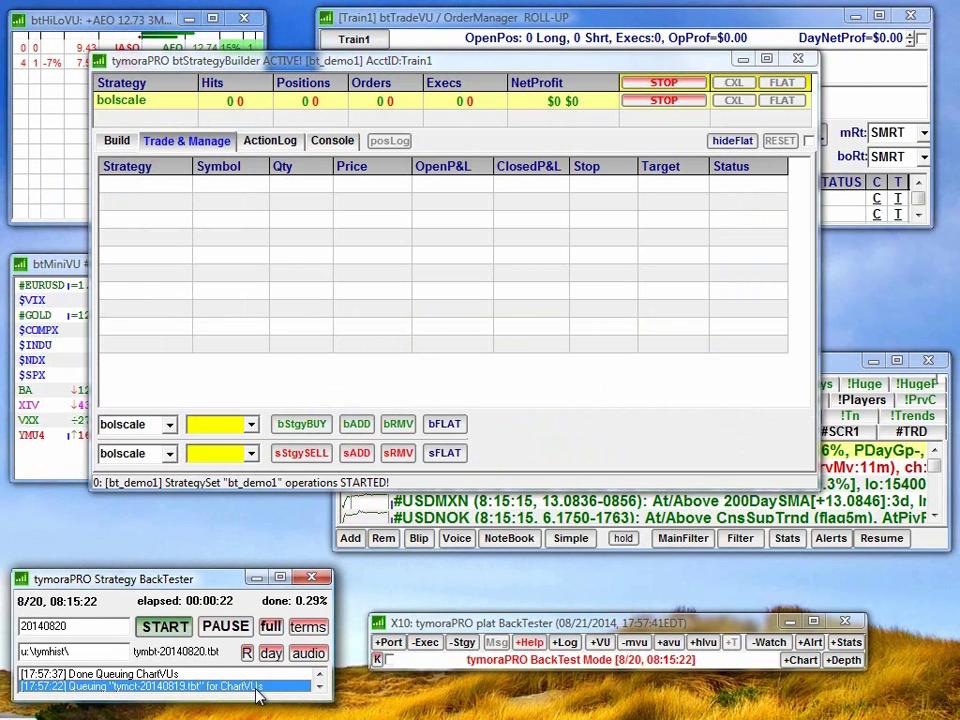
left_click(100, 675)
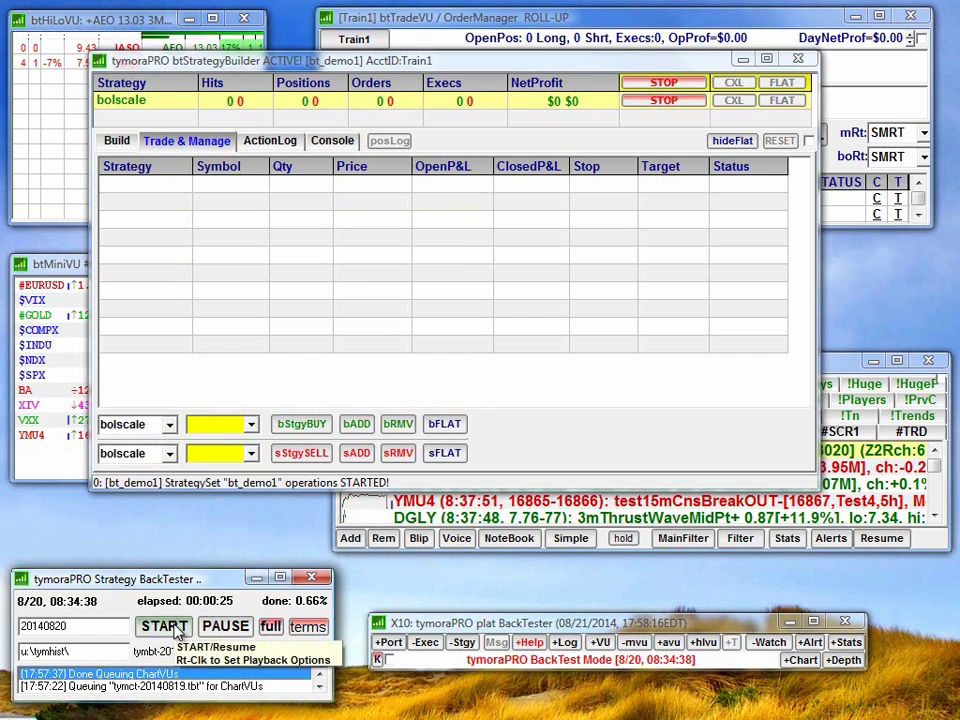
Set the backtest playback speed to 1x.
right_click(218, 634)
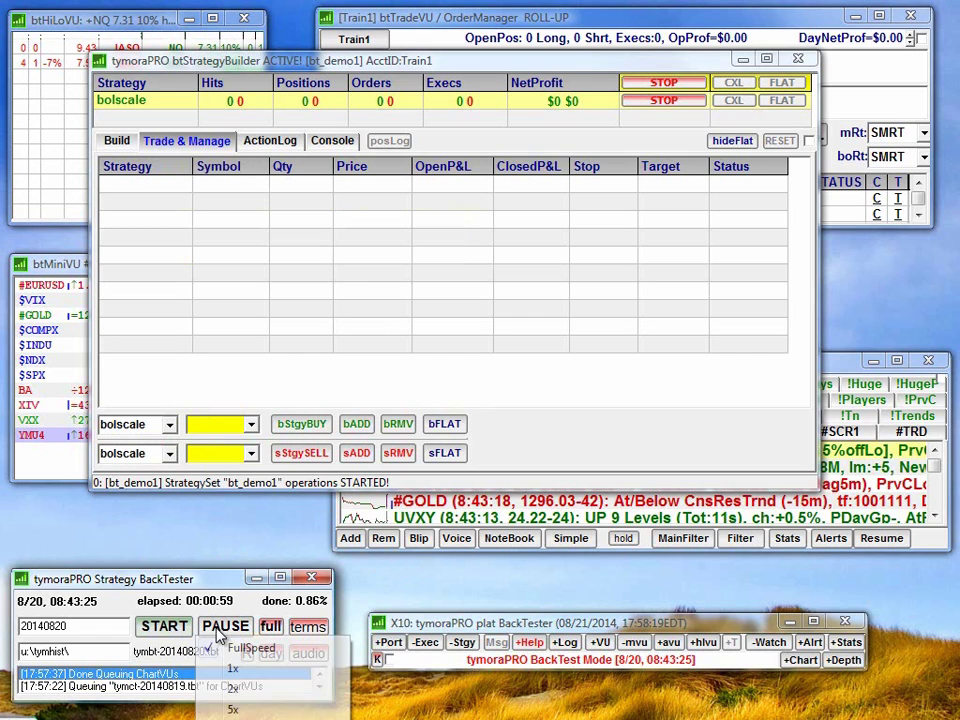
left_click(246, 675)
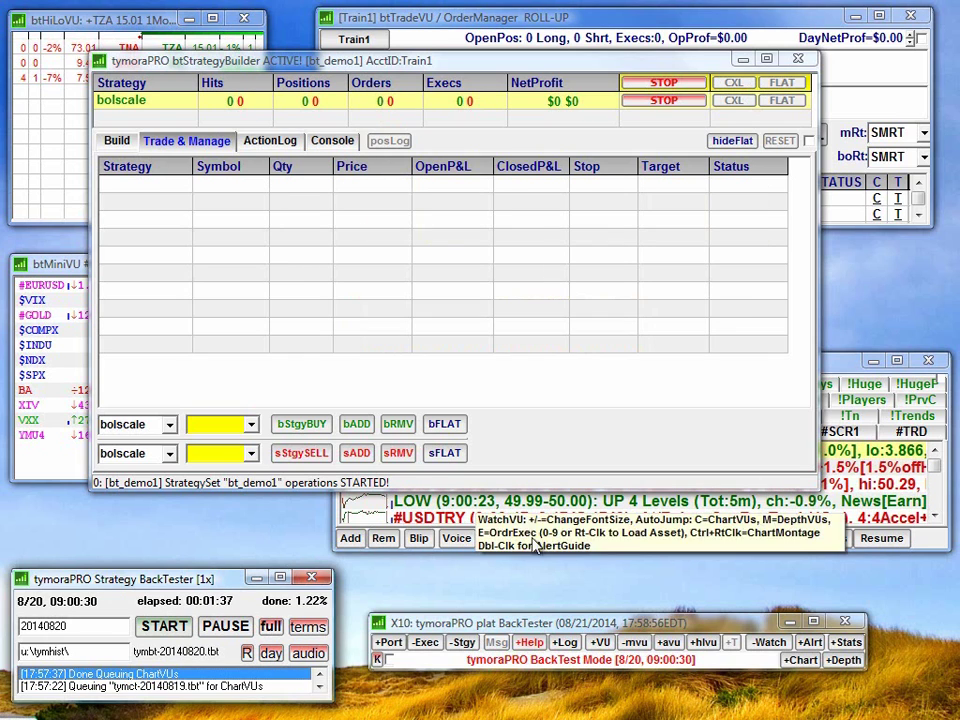
Examine the full MeanRev asset list in the btMultiVU window and close that window.
left_click(600, 642)
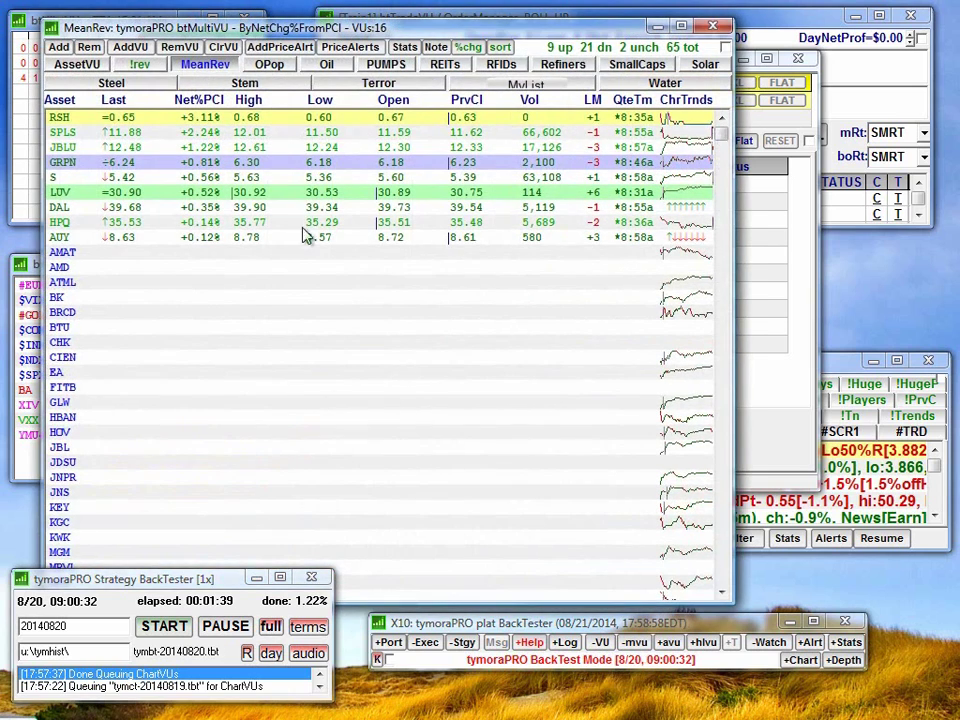
left_click(204, 63)
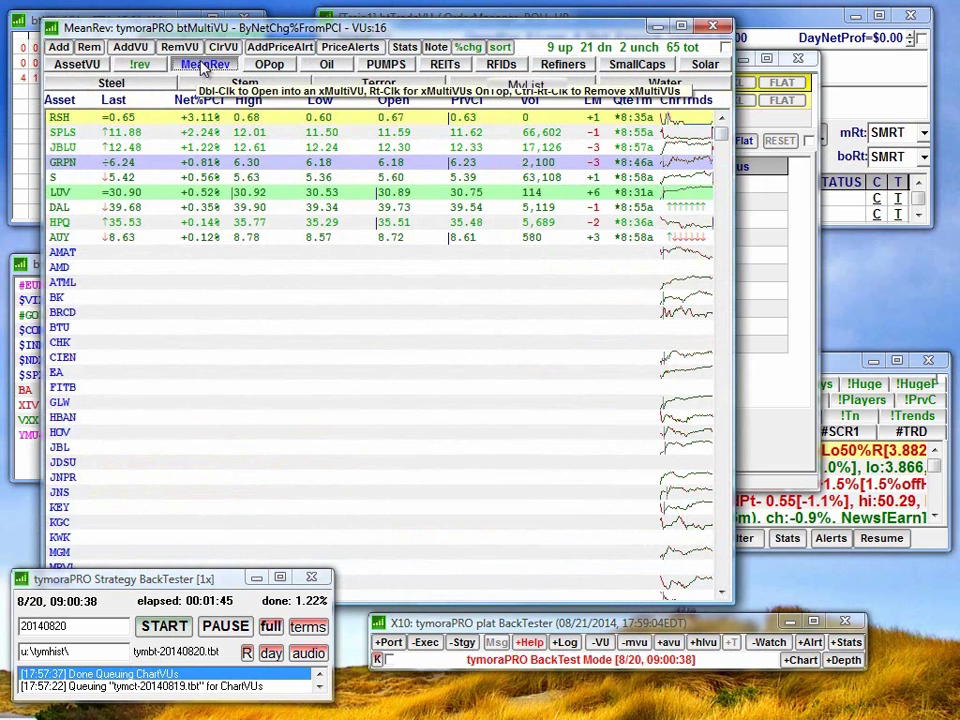
scroll(722, 208, "down", 5)
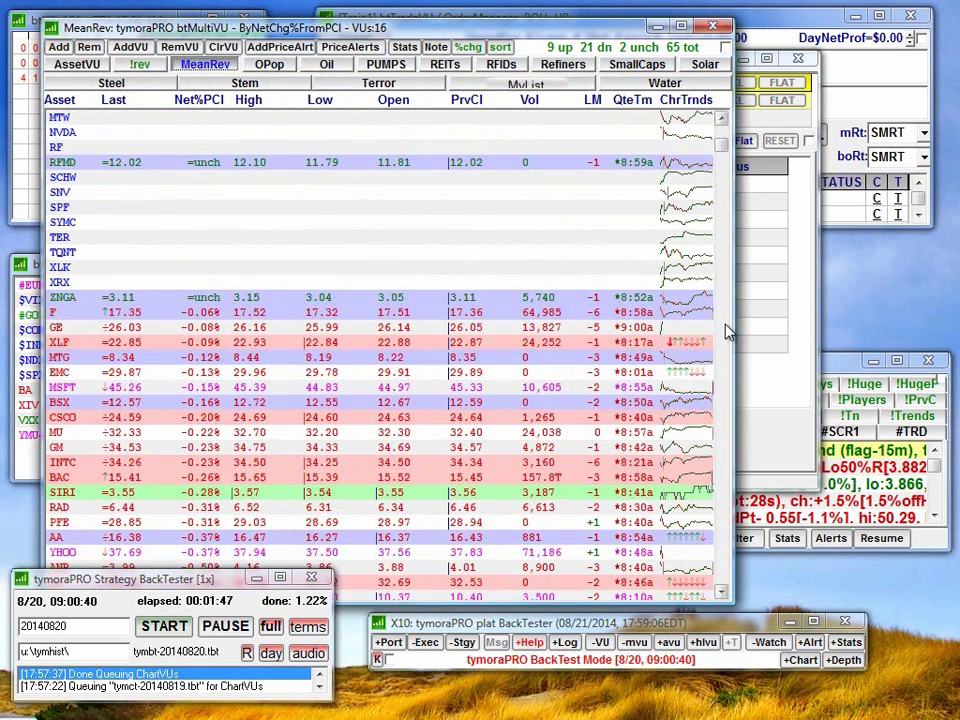
scroll(724, 152, "down", 3)
scroll(724, 156, "up", 9)
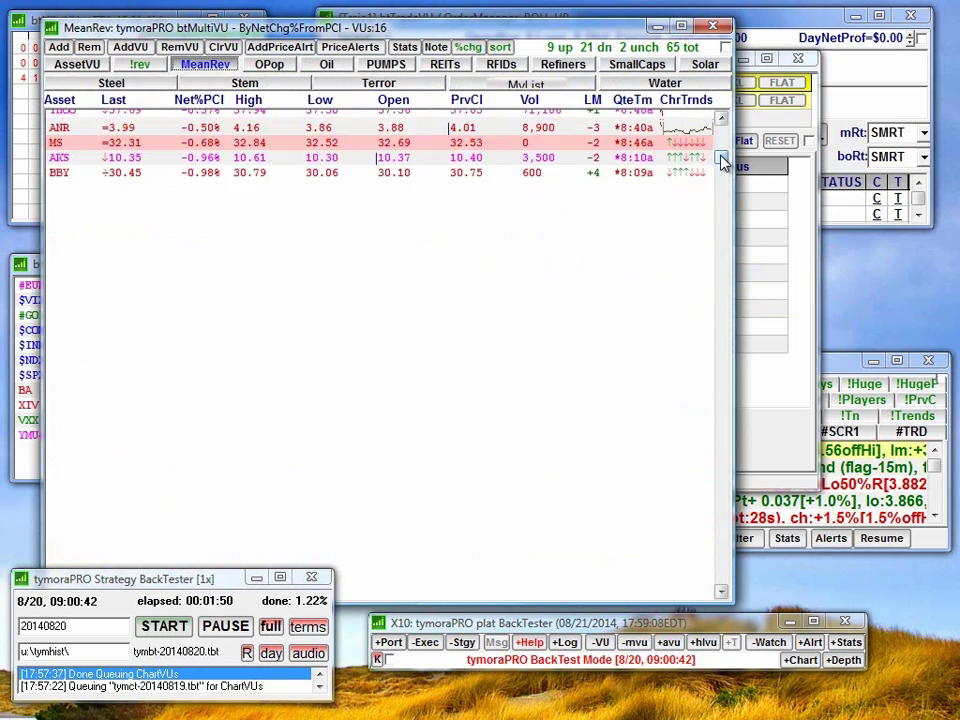
scroll(724, 152, "down", 3)
scroll(724, 140, "up", 10)
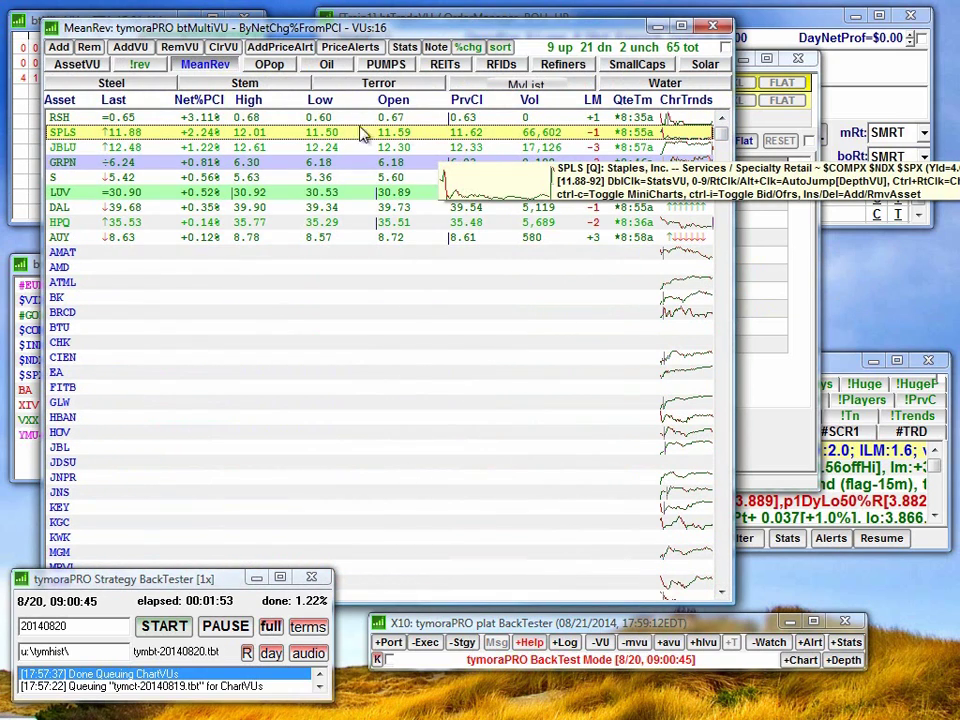
left_click(713, 28)
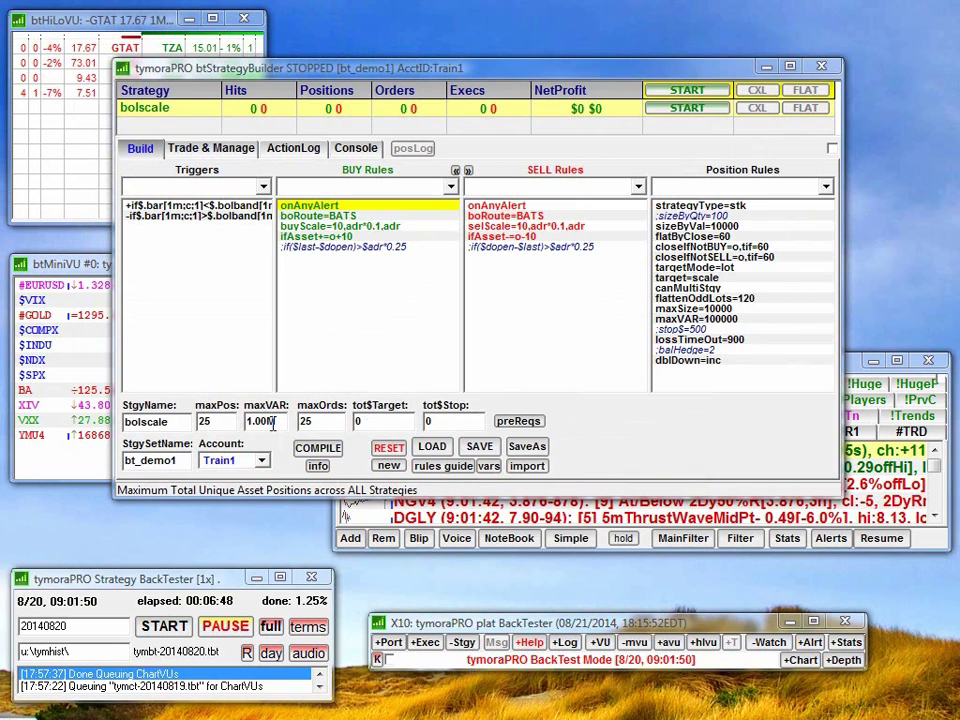
Examine the buy and sell Bollinger band trigger expressions of the bolscale strategy in the rule editor and leave without changes.
double_click(197, 200)
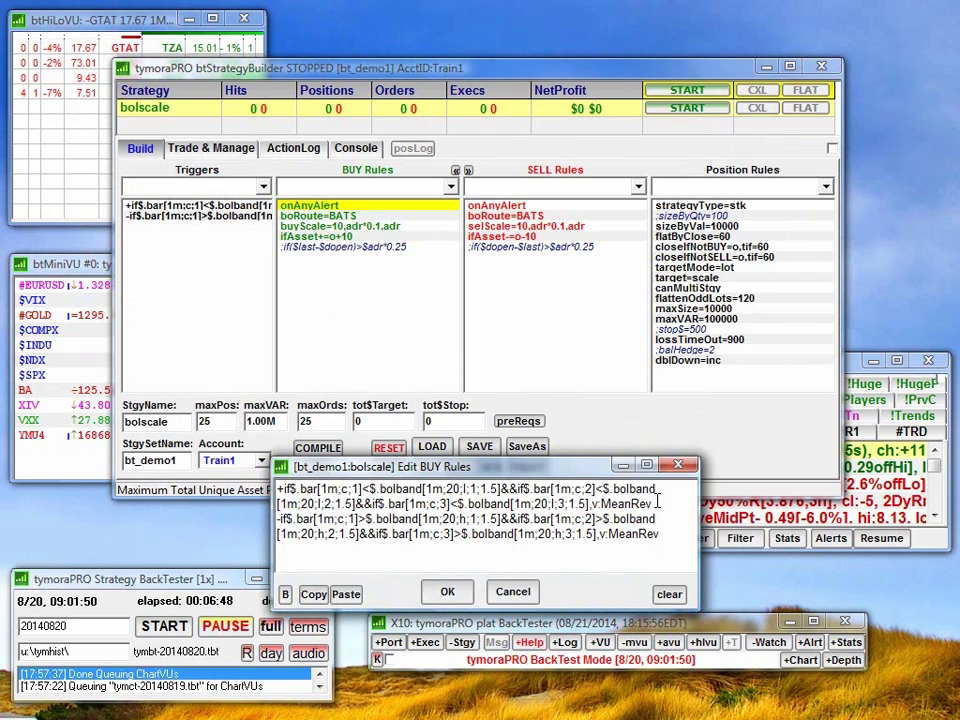
left_click_drag(650, 504, 278, 489)
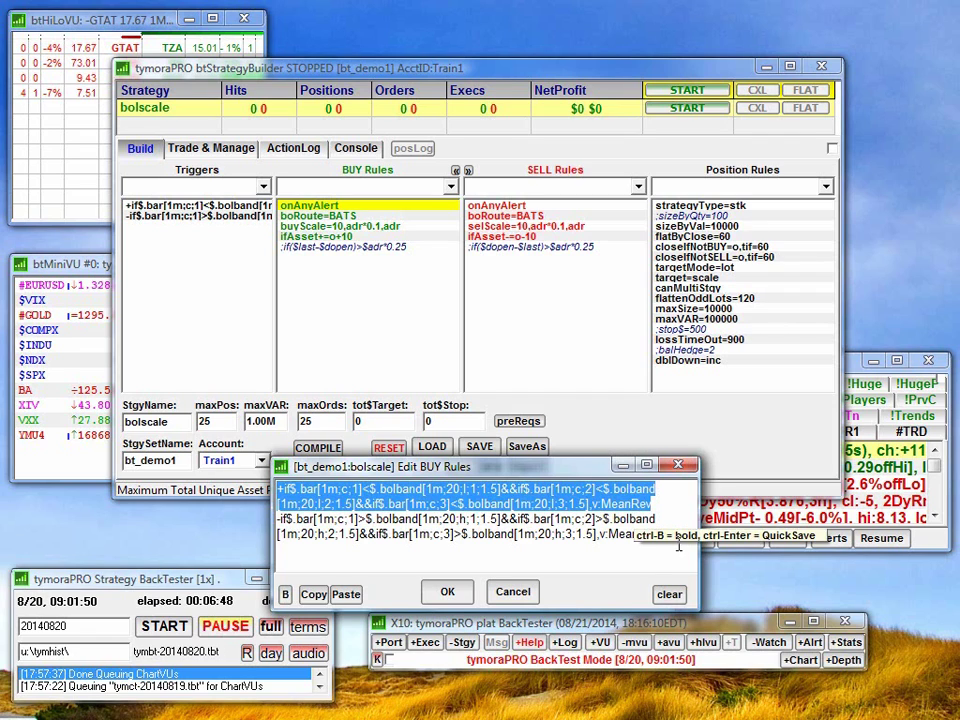
left_click_drag(660, 535, 262, 512)
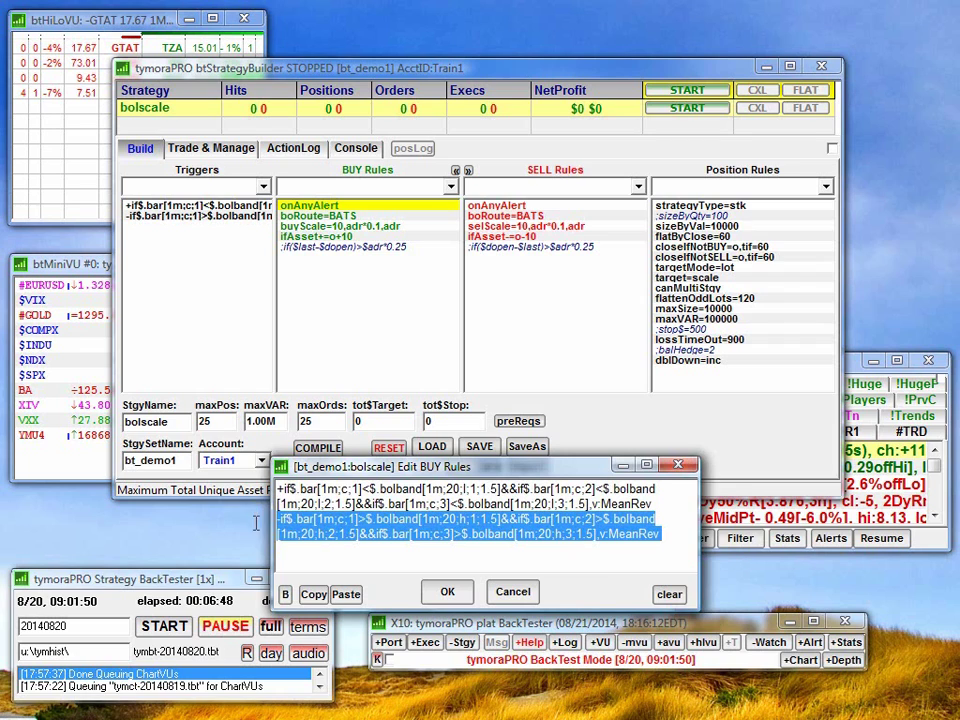
left_click(513, 592)
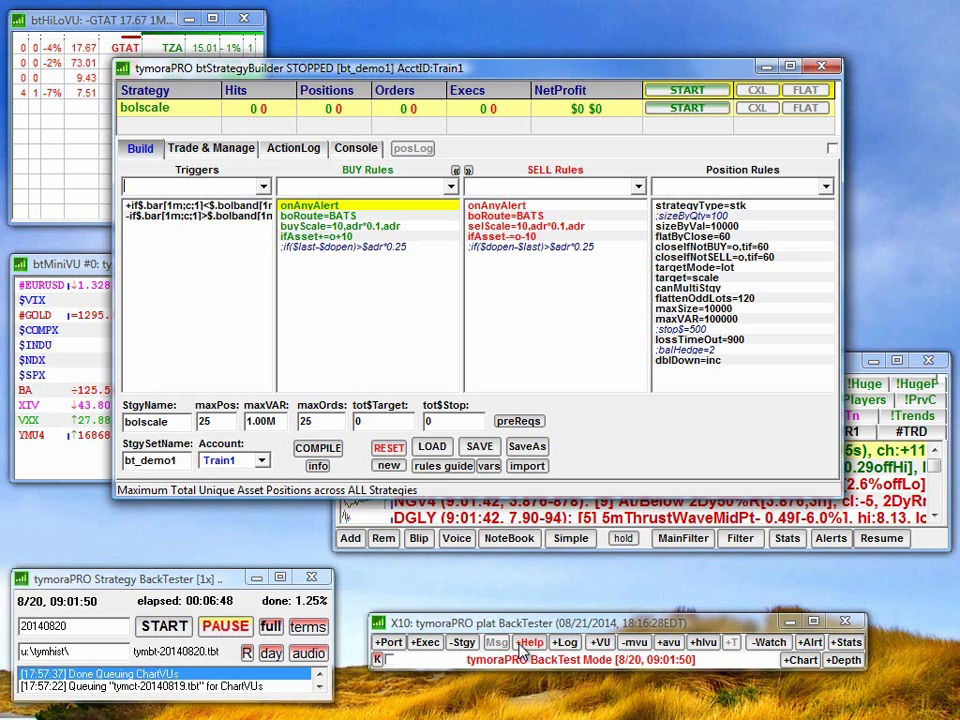
Review the sizeByVal=10000 position rule and the commented-out $adr*0.25 conditions in the SELL and BUY rules.
left_click(711, 226)
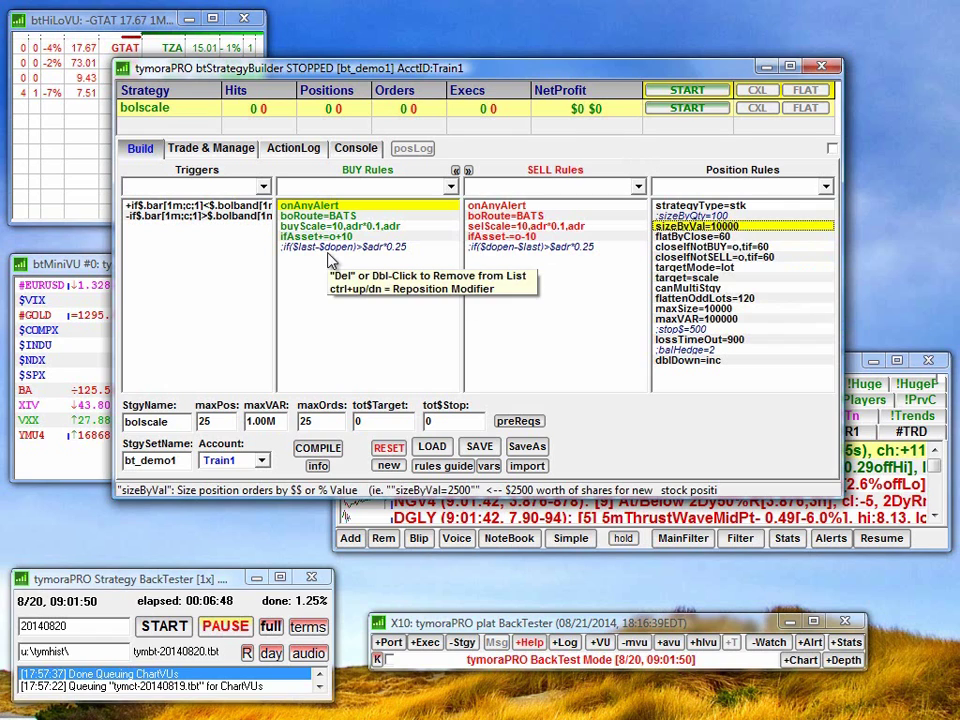
left_click(525, 247)
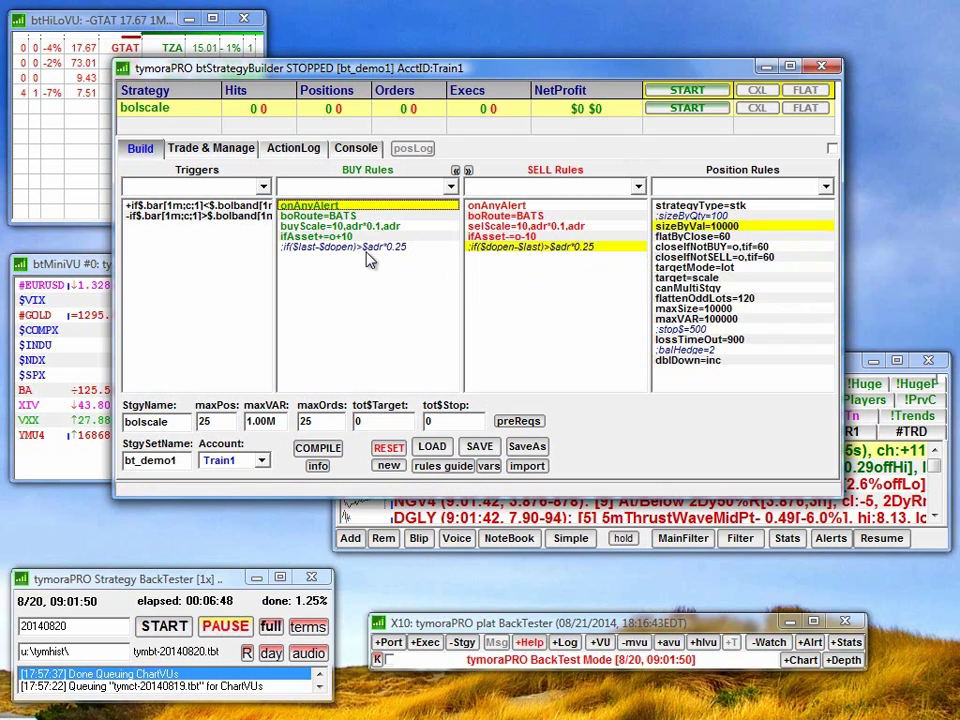
left_click(290, 247)
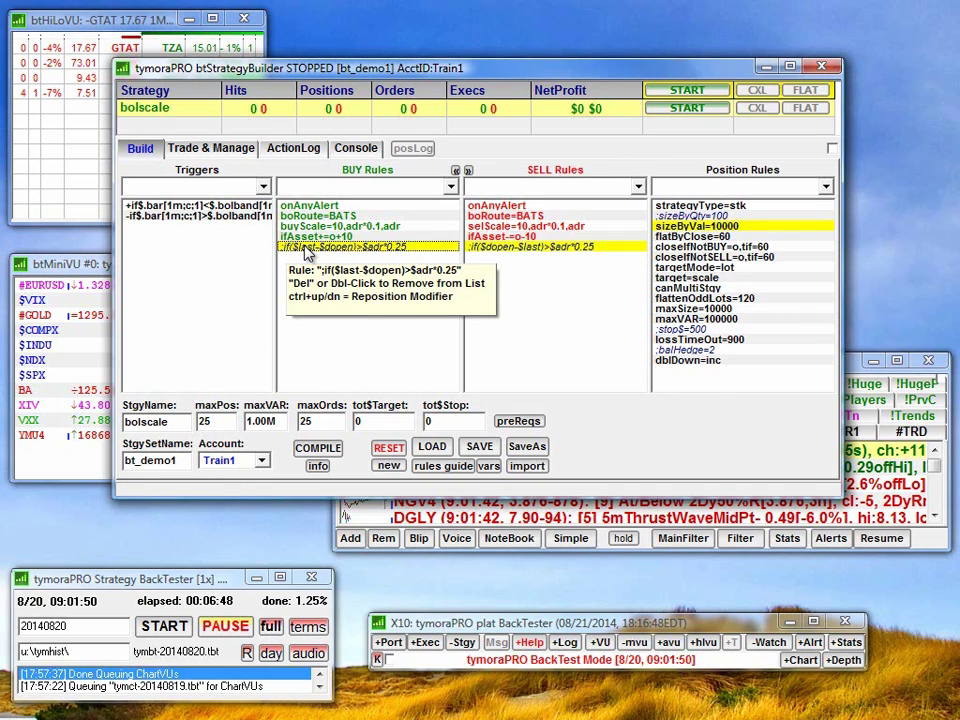
Review the descriptions of the flattenOddLots=120 and flatByClose=60 position rules.
left_click(703, 299)
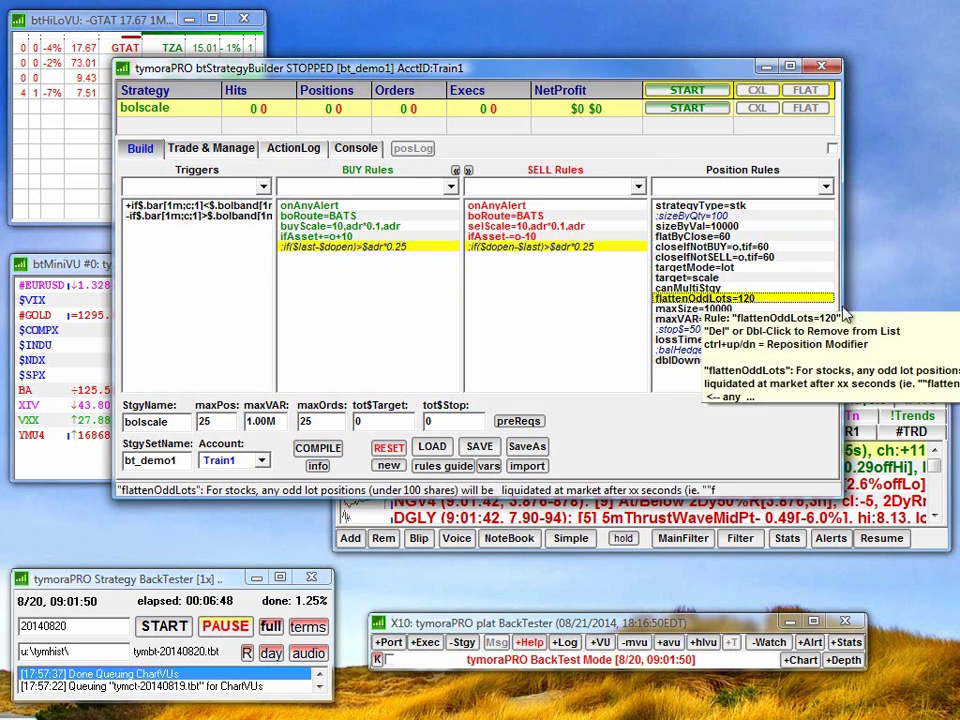
left_click(738, 237)
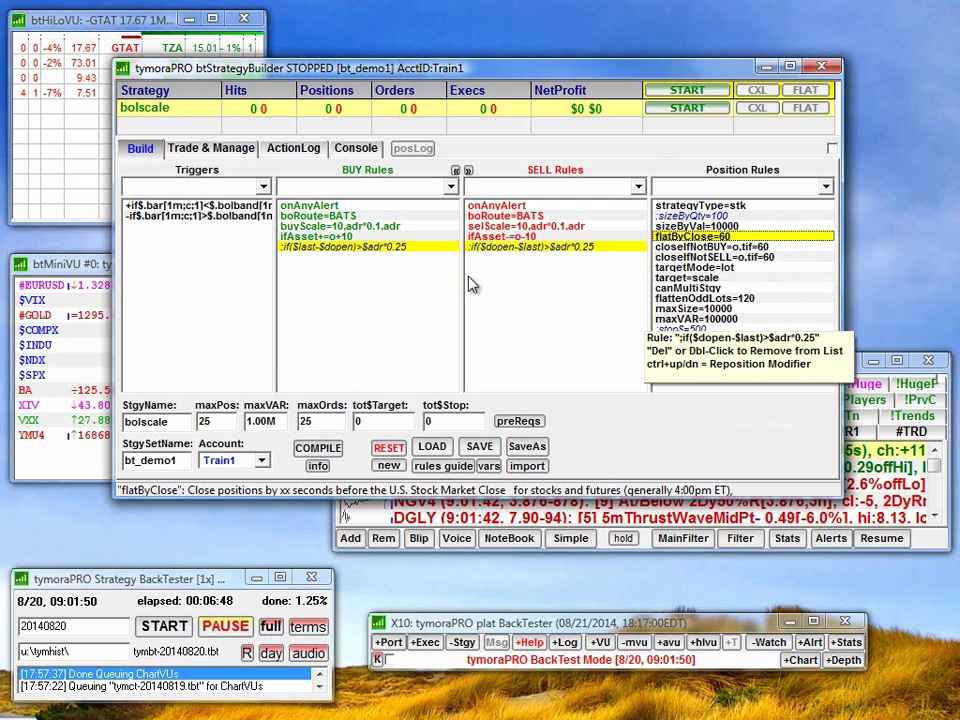
Resume the 20140820 backtest and set its playback speed to FullSpeed.
right_click(203, 631)
key("Escape")
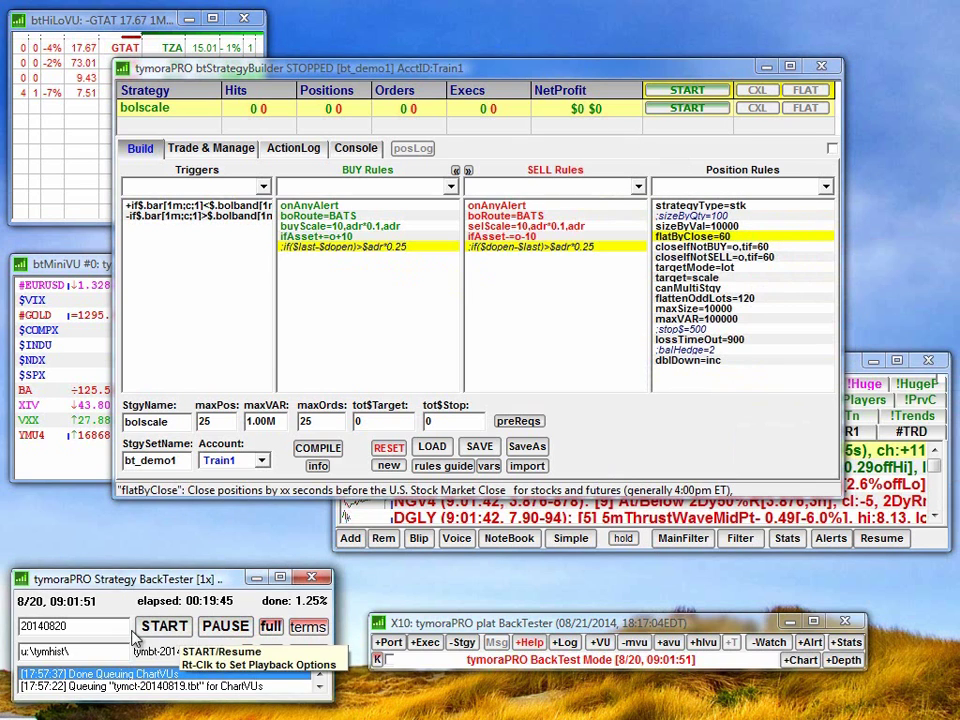
right_click(188, 630)
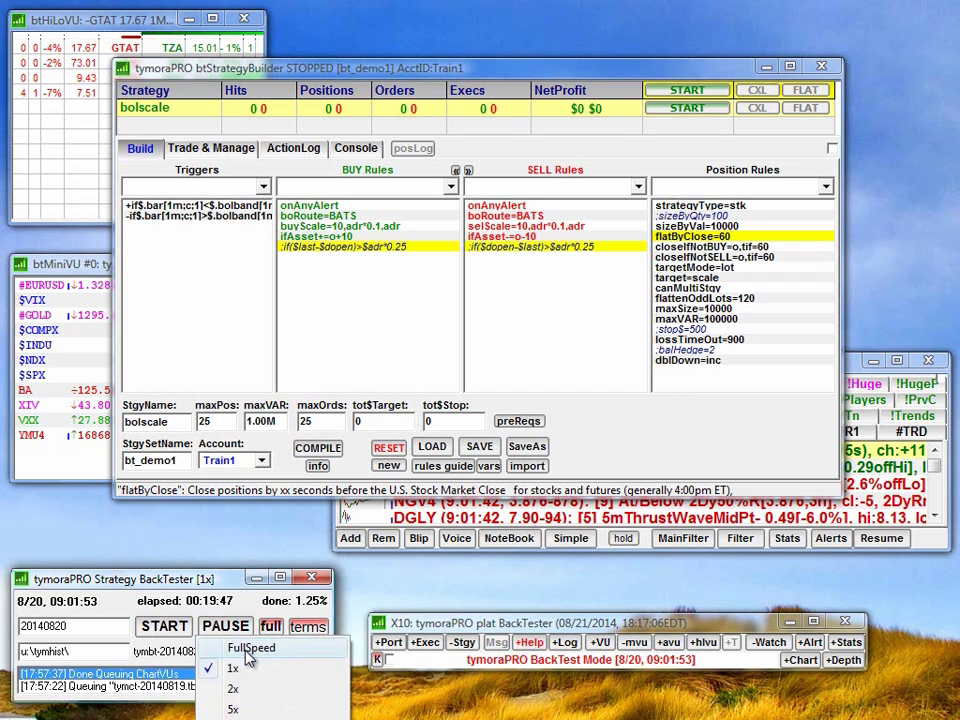
left_click(250, 648)
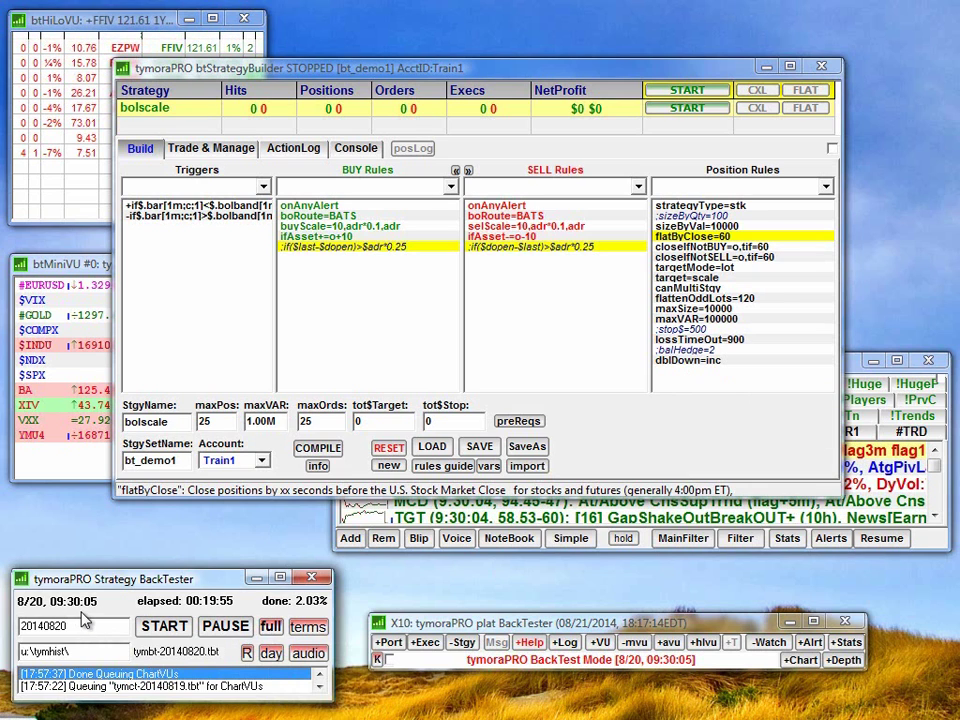
Start the bt_demo1 strategy set and bring the strategy builder's empty trade list back to the front.
left_click(689, 92)
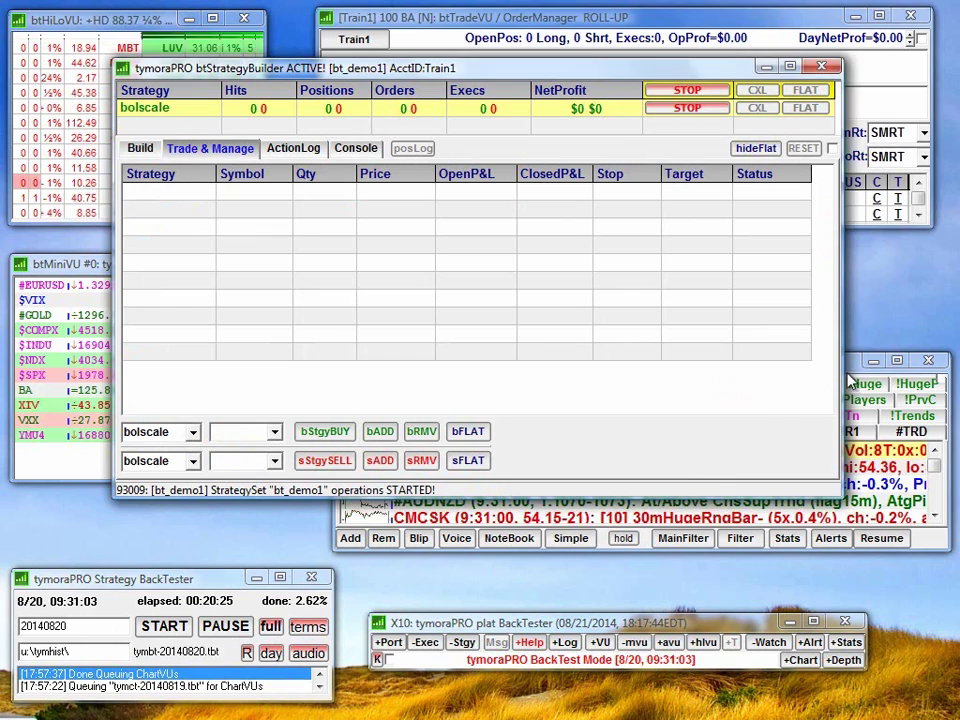
left_click(852, 378)
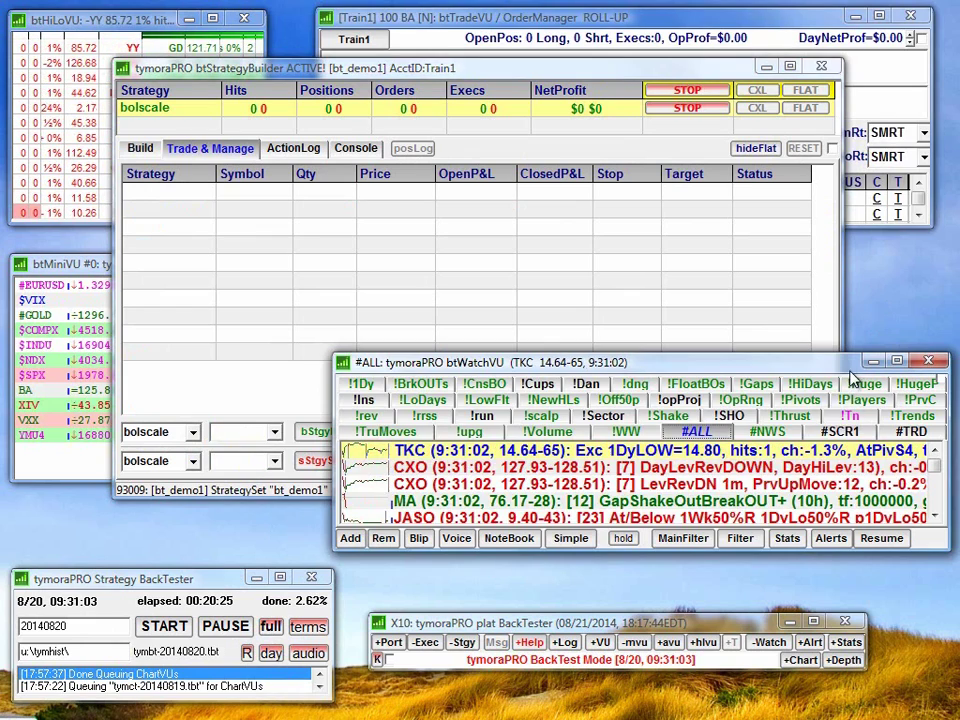
left_click(277, 265)
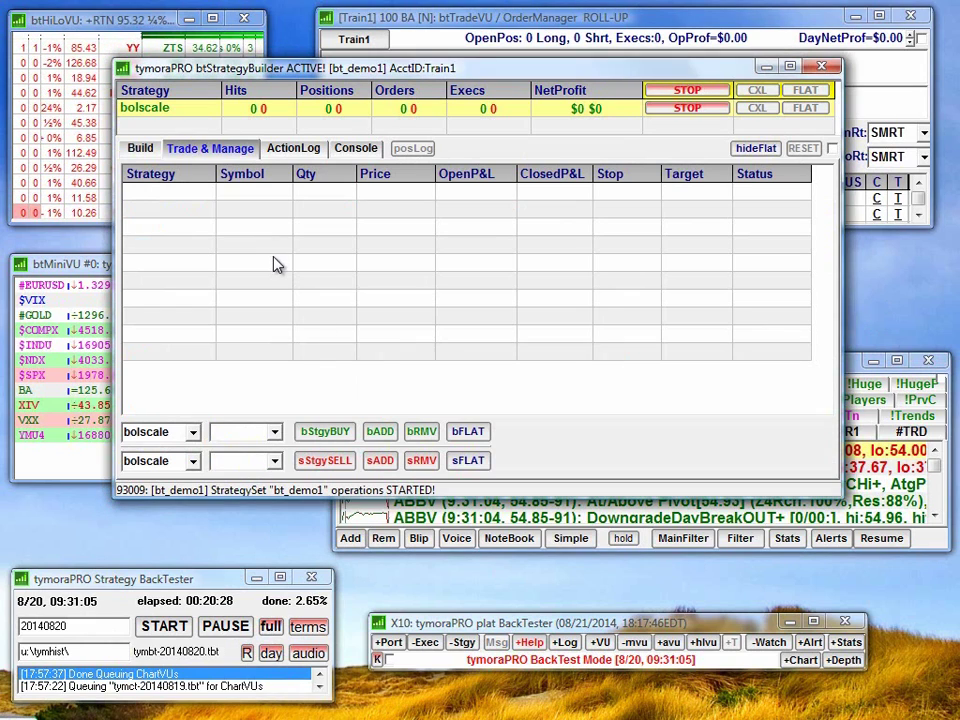
Open a depth window and a chart window for BA, and step the chart through 5m and 15m to the 30m interval.
left_click(844, 661)
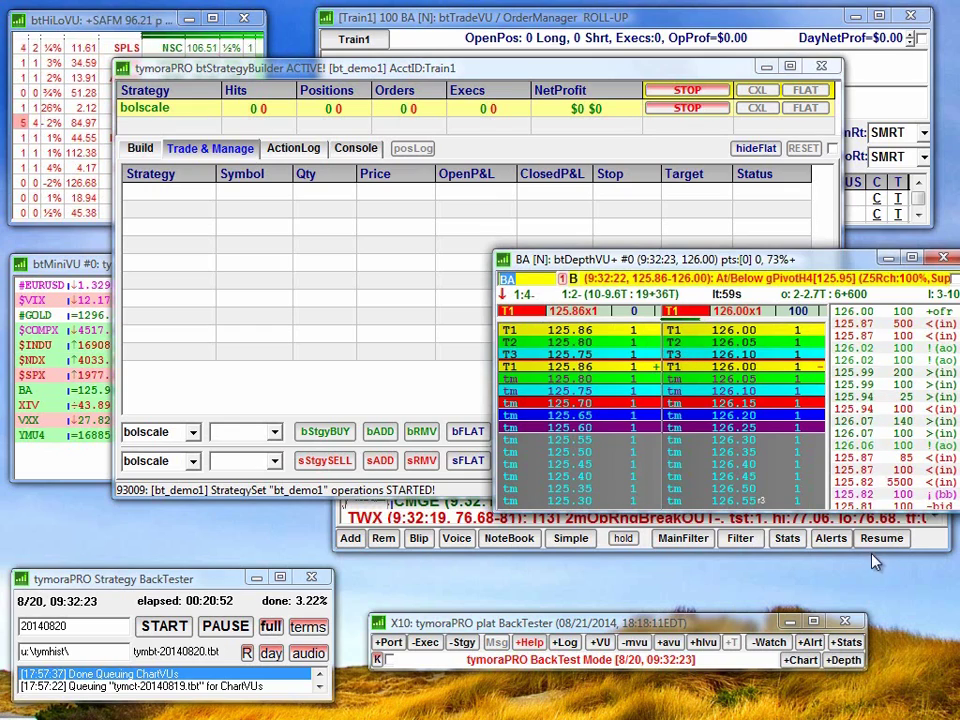
left_click(798, 660)
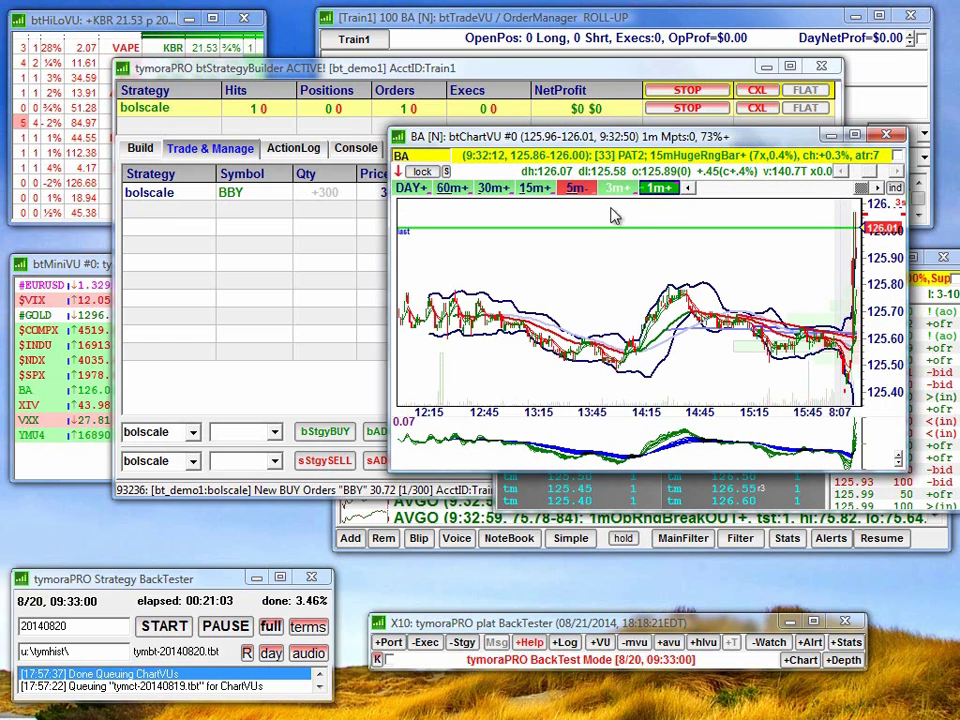
left_click(577, 189)
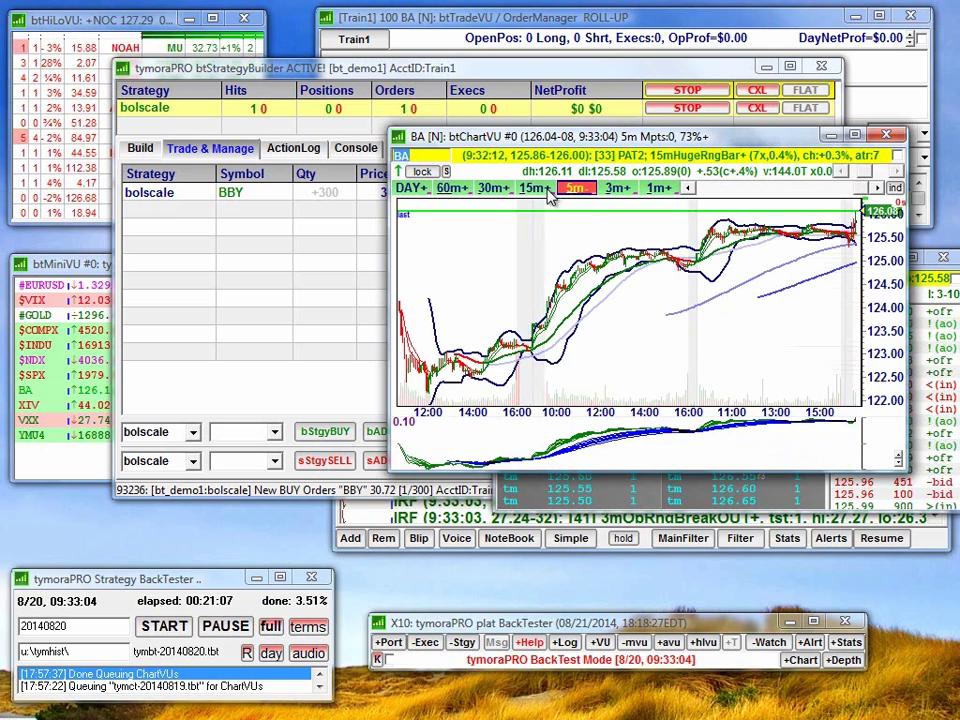
left_click(534, 189)
left_click(493, 189)
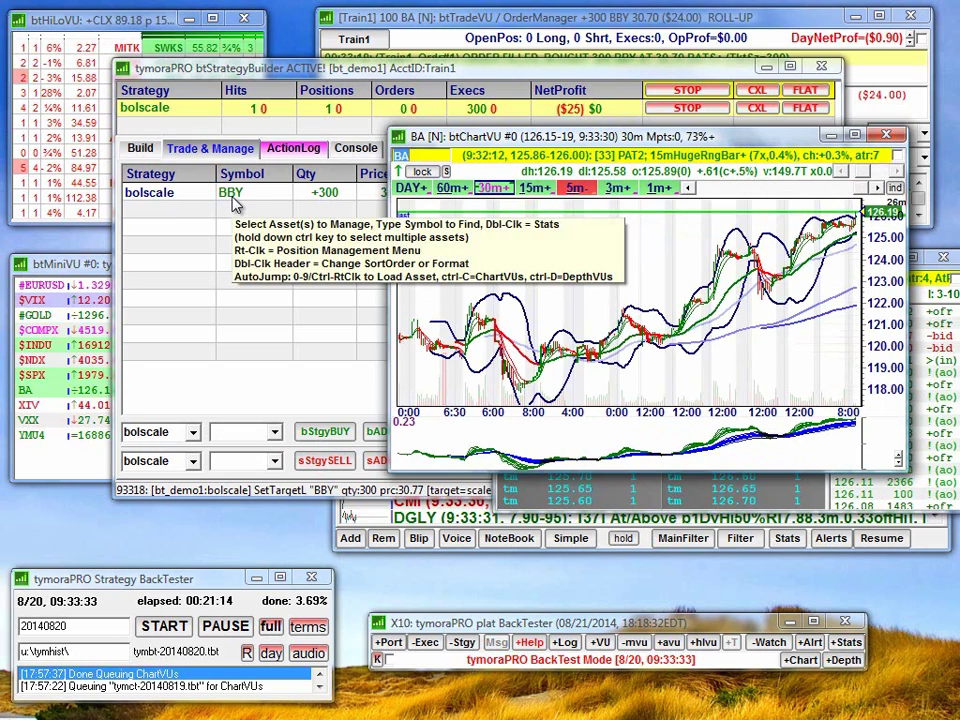
Open the strategy action log in its own window and place it below the strategy builder.
left_click(293, 148)
left_click(293, 148)
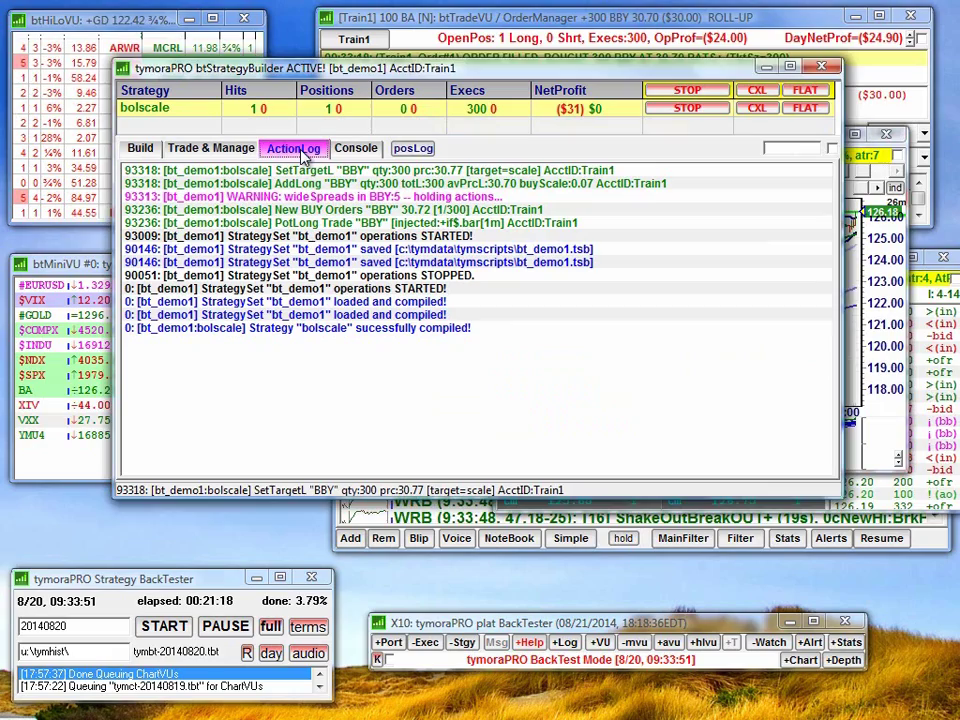
left_click_drag(305, 157, 618, 282)
left_click_drag(729, 298, 628, 515)
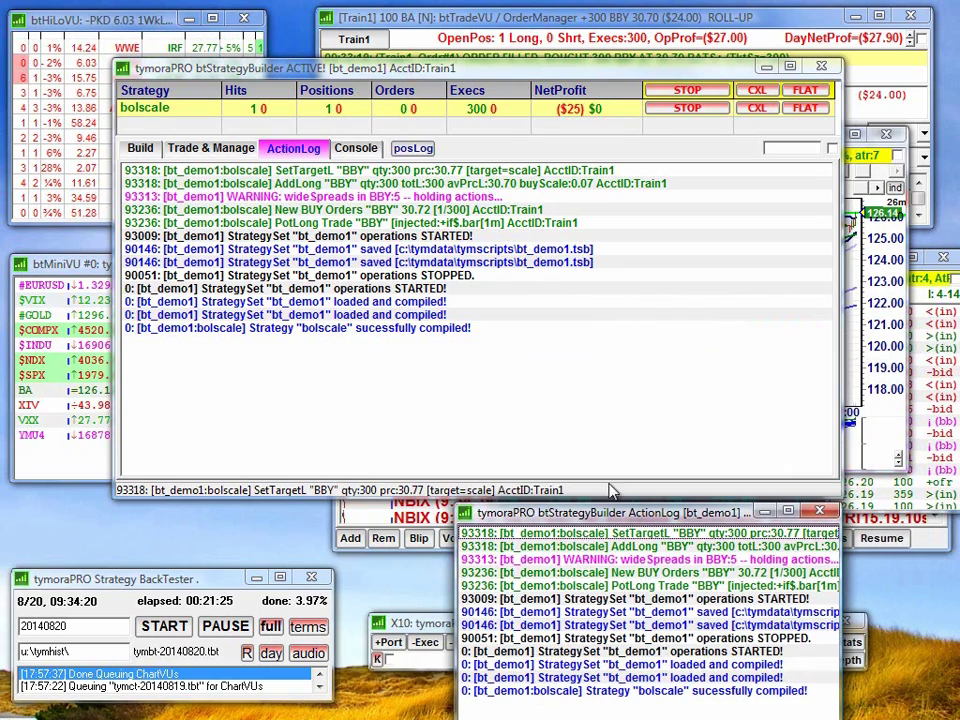
Show the strategy's open positions and select the BBY position.
left_click(232, 152)
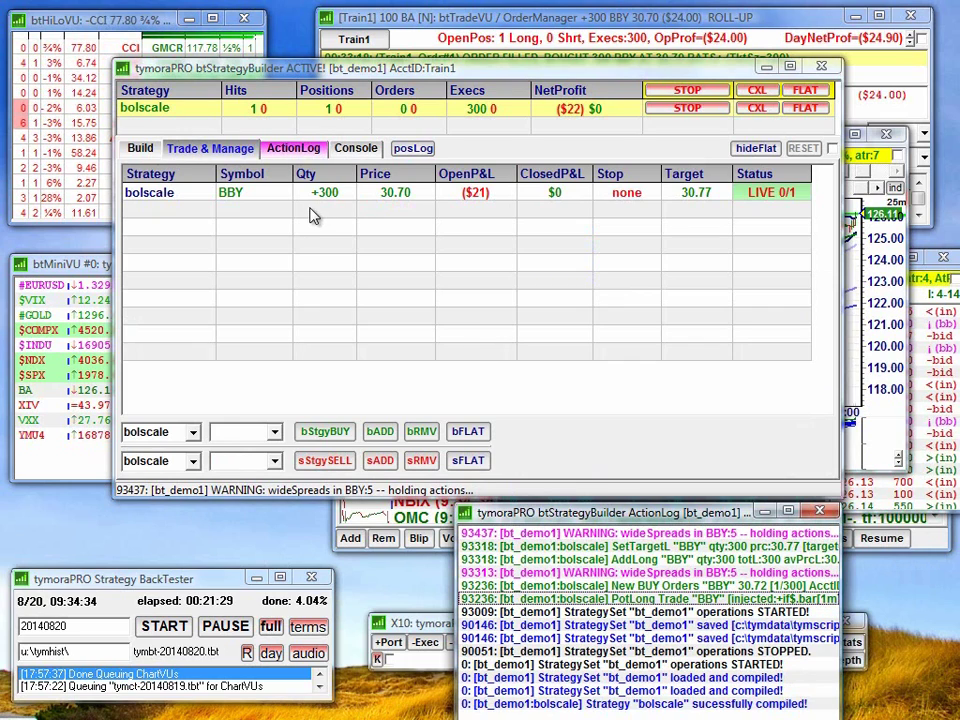
left_click(305, 195)
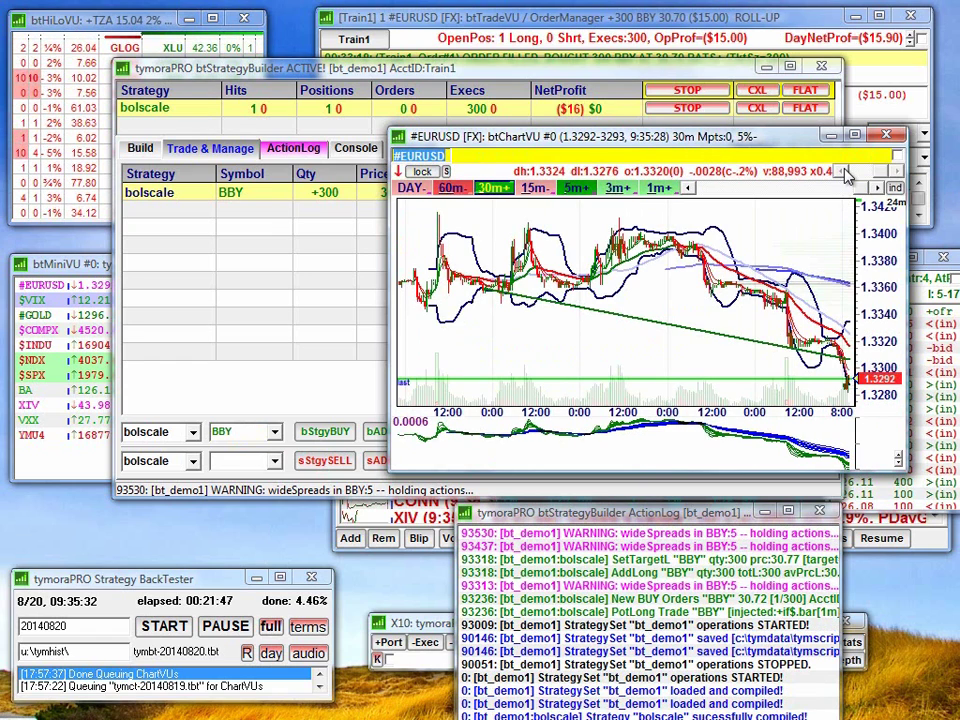
Load the symbol $SPX into the chart window.
type("$$")
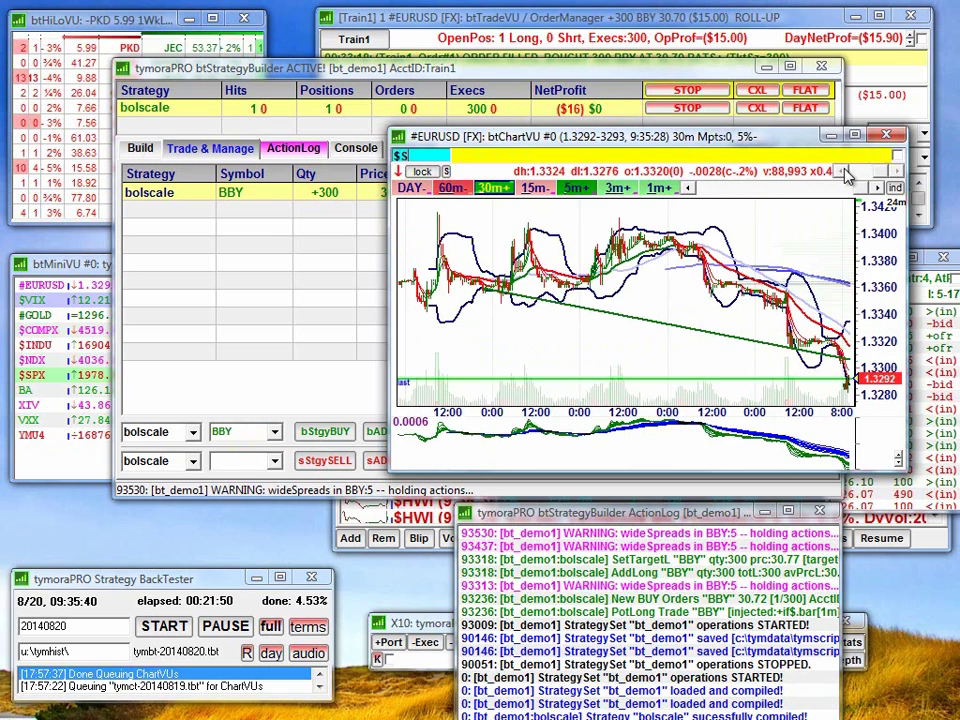
type("PX")
key("Return")
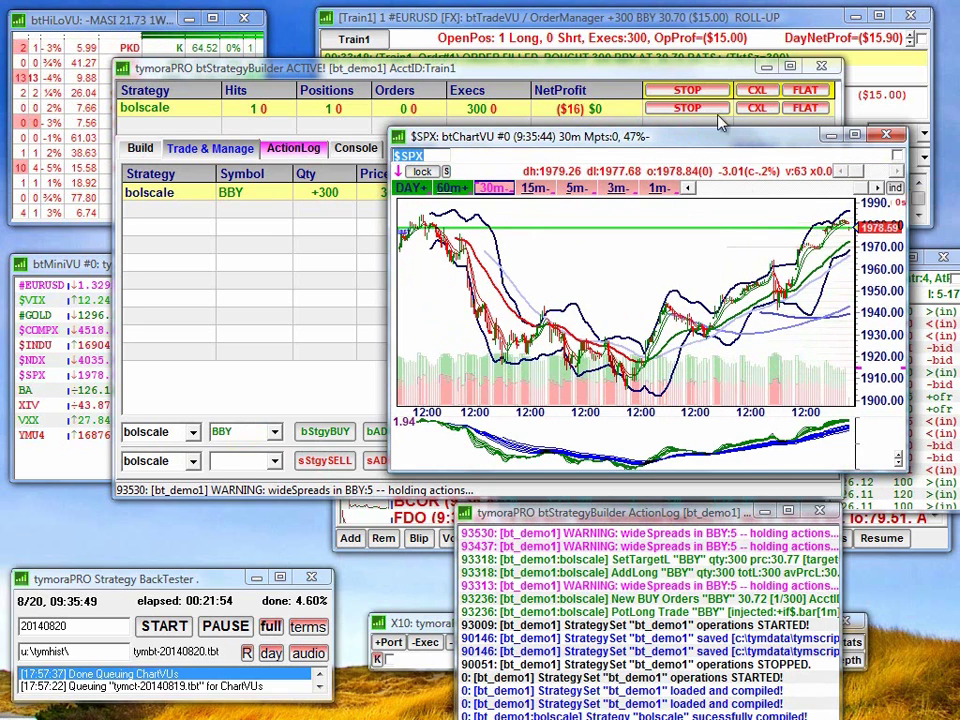
Load BBY into the chart window from the recent symbols and set the chart interval to 1m.
left_click(424, 158)
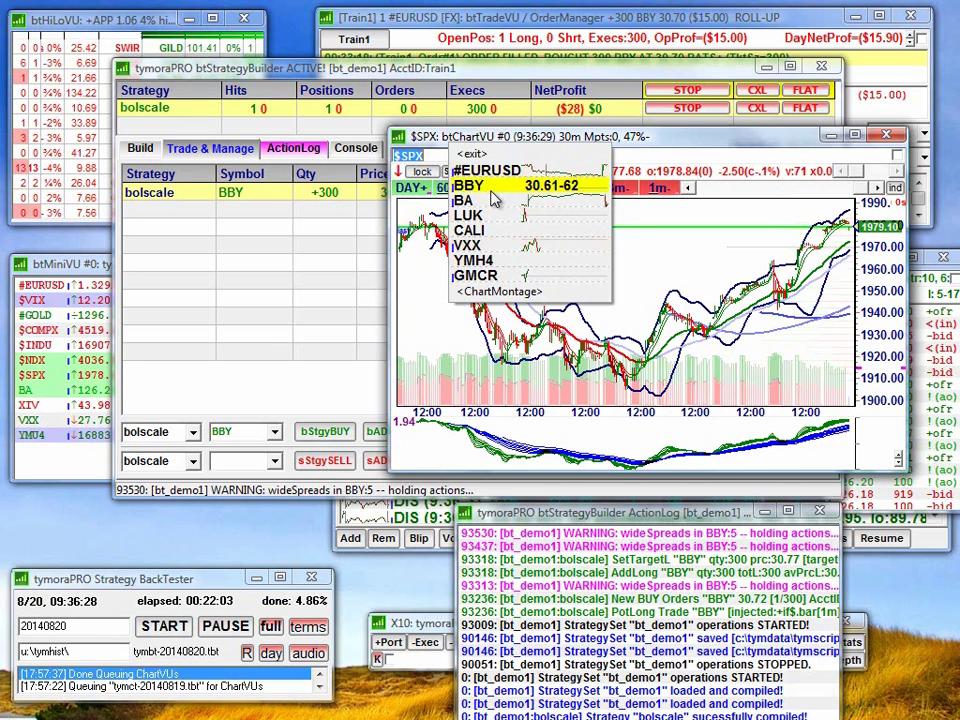
left_click(522, 197)
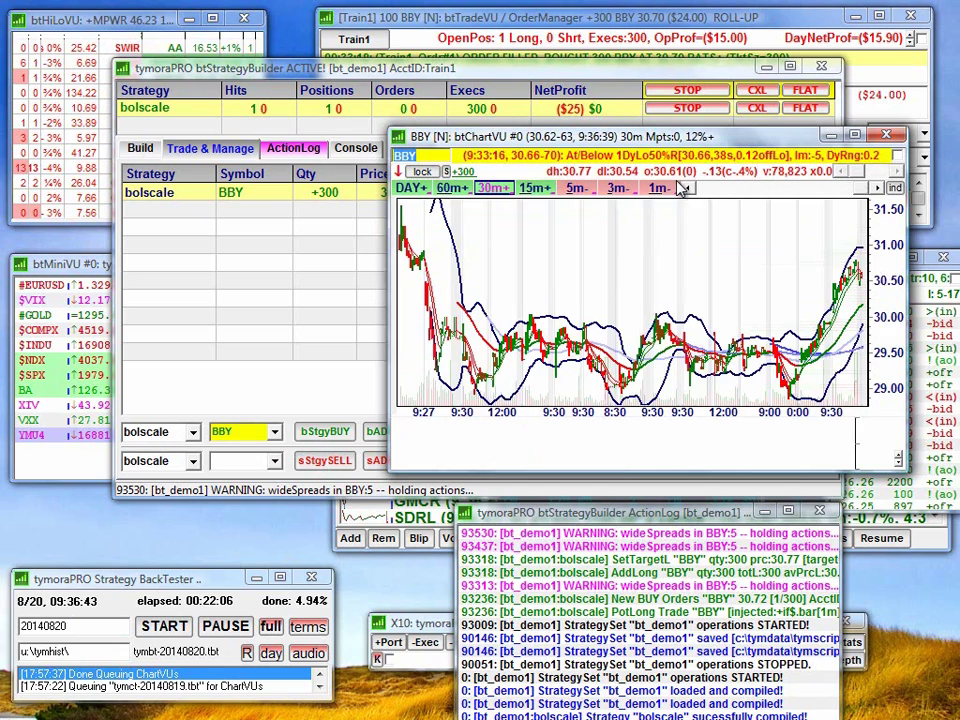
left_click(658, 190)
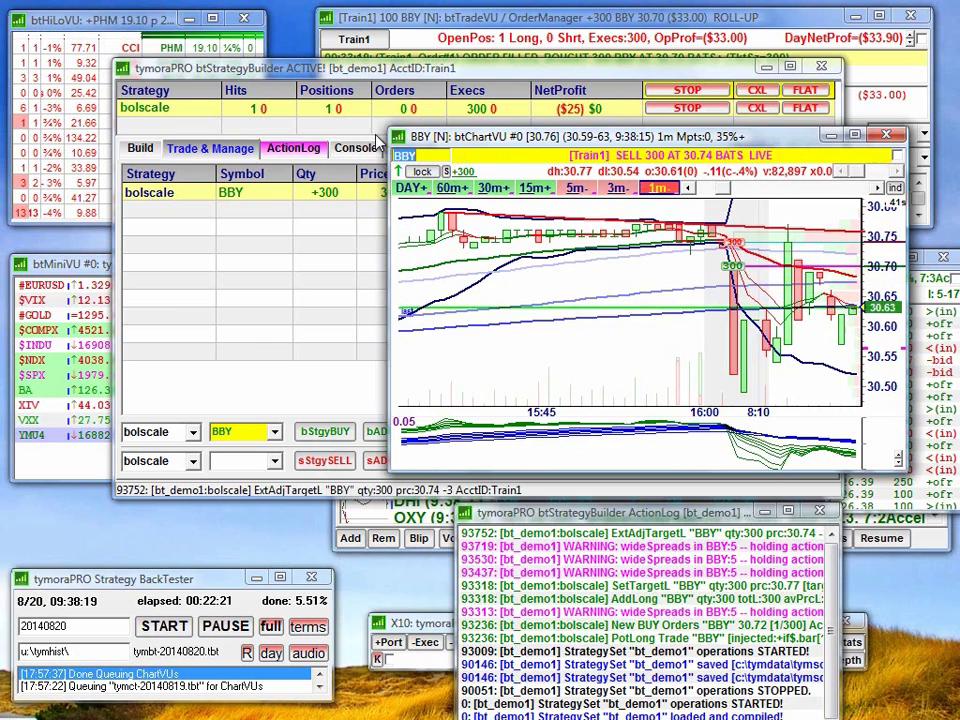
Review the BBY entries in the strategy action log and return to the open positions.
left_click(294, 148)
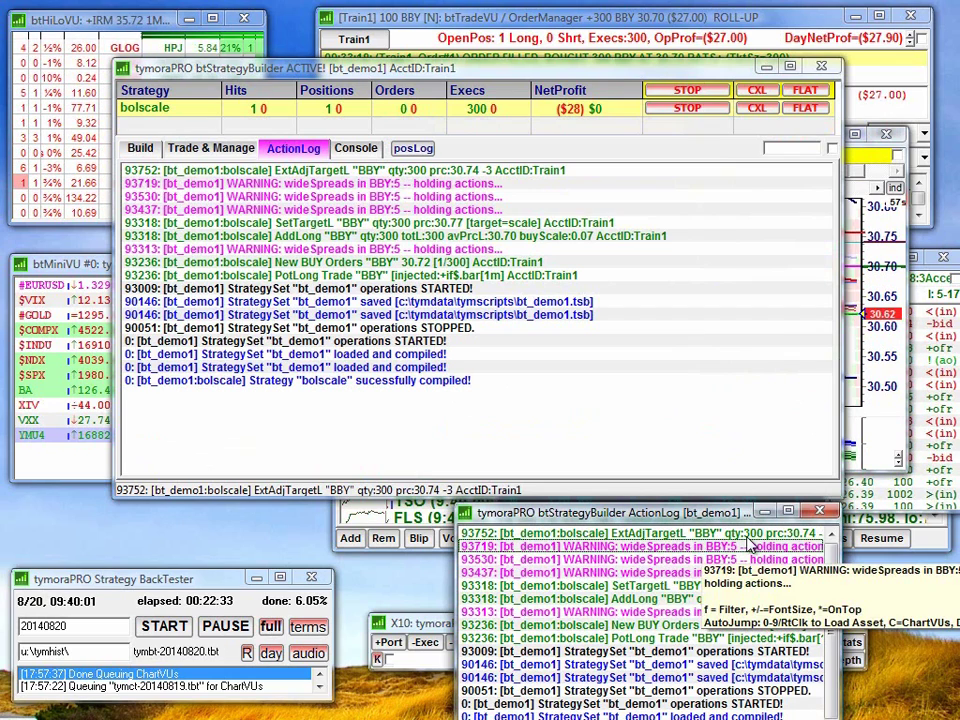
left_click(228, 153)
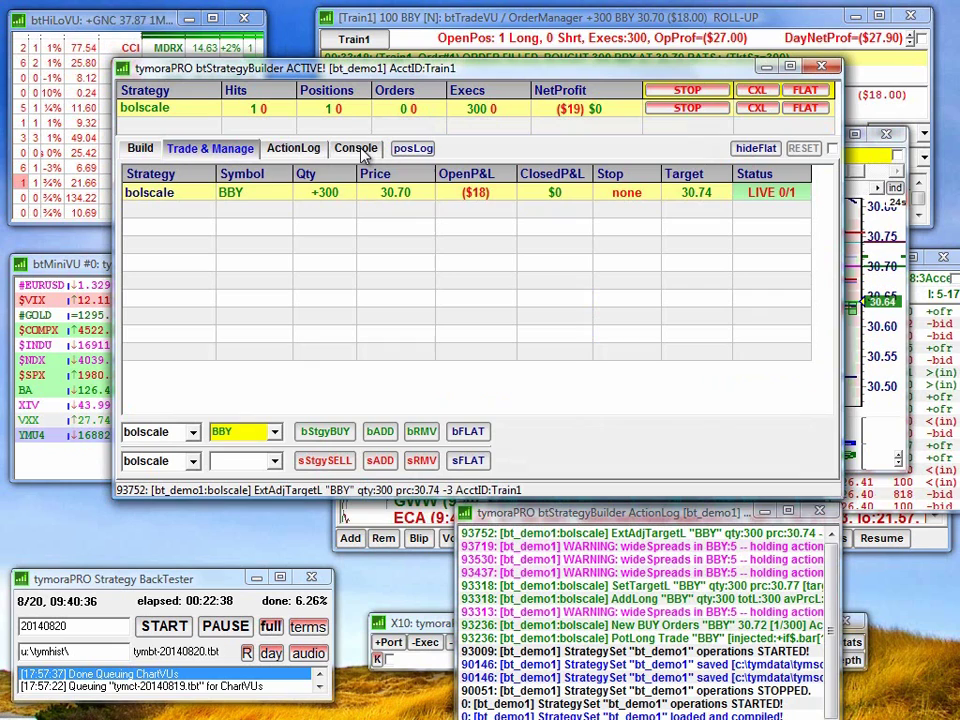
List the strategy console's commands with HELP and display the first strategy's rules with "show rules 1".
left_click(360, 150)
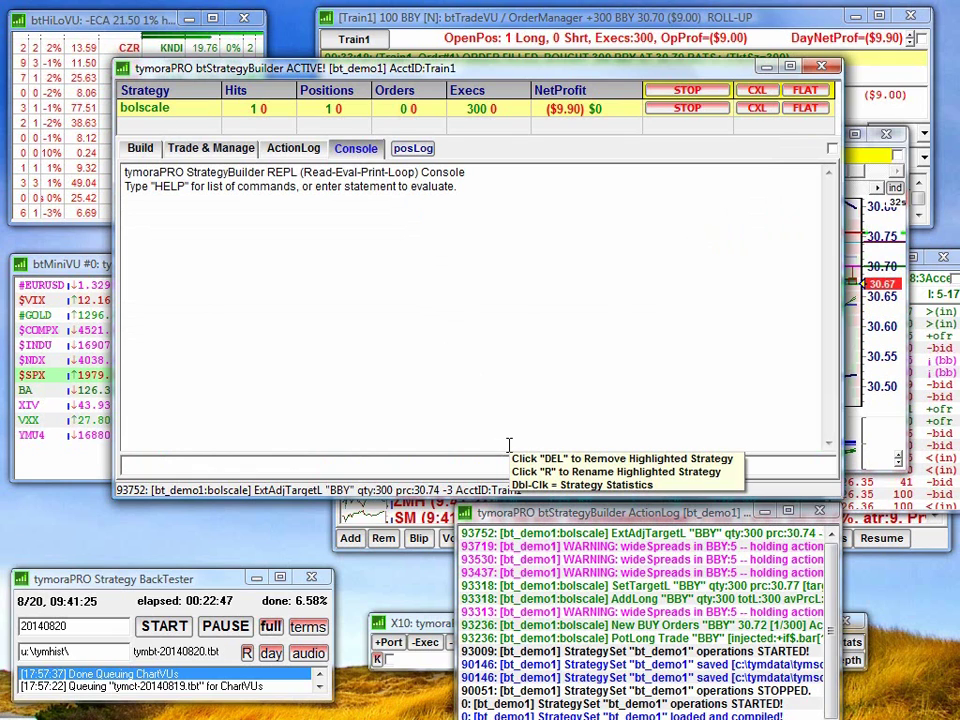
type("HELP")
key("Return")
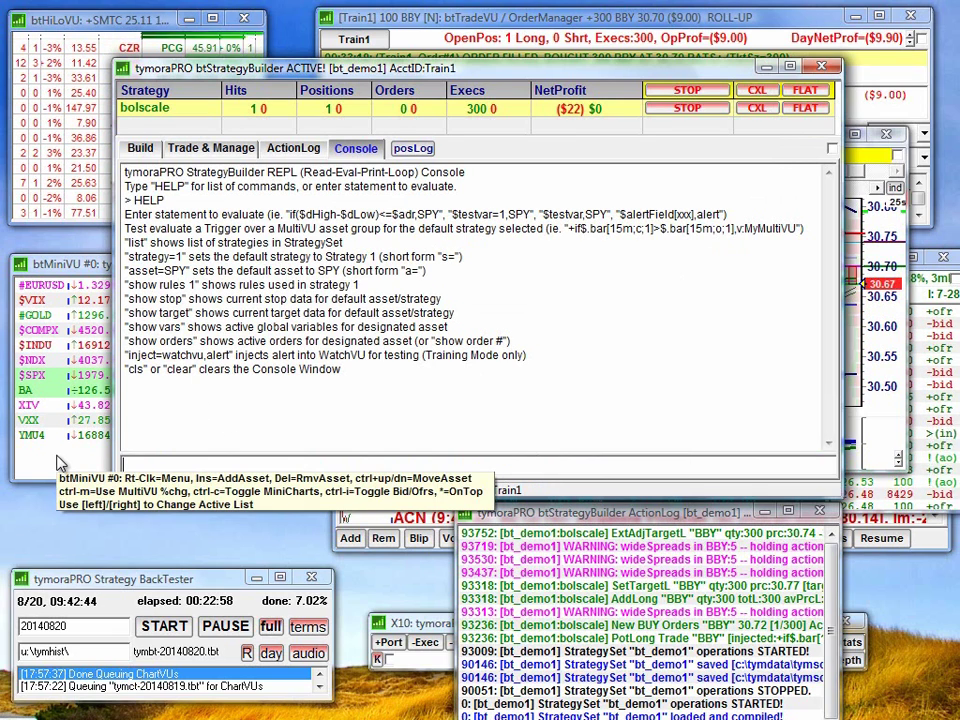
type("show rules 1")
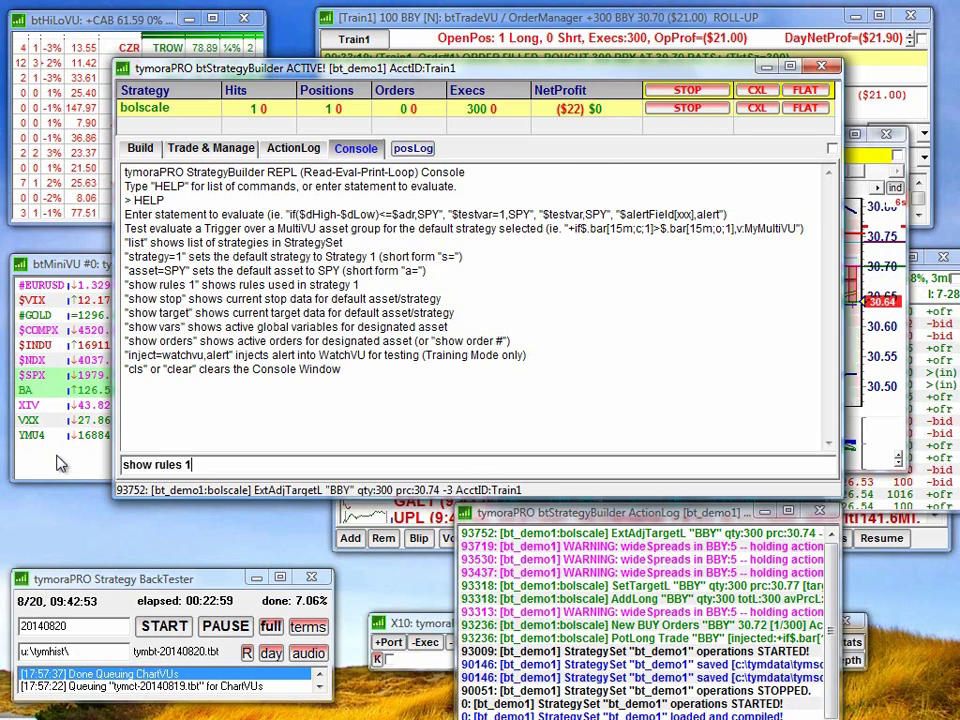
key("Return")
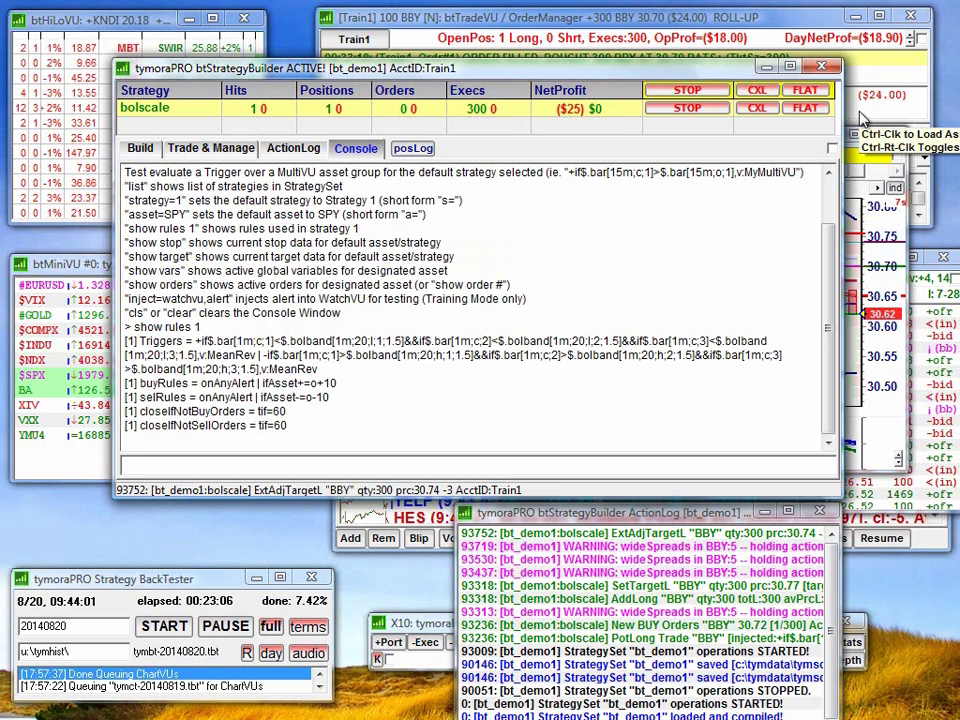
Evaluate the lower Bollinger band expression $.bolband[1m;20;l;1;1.5] for bby in the strategy console.
left_click(185, 456)
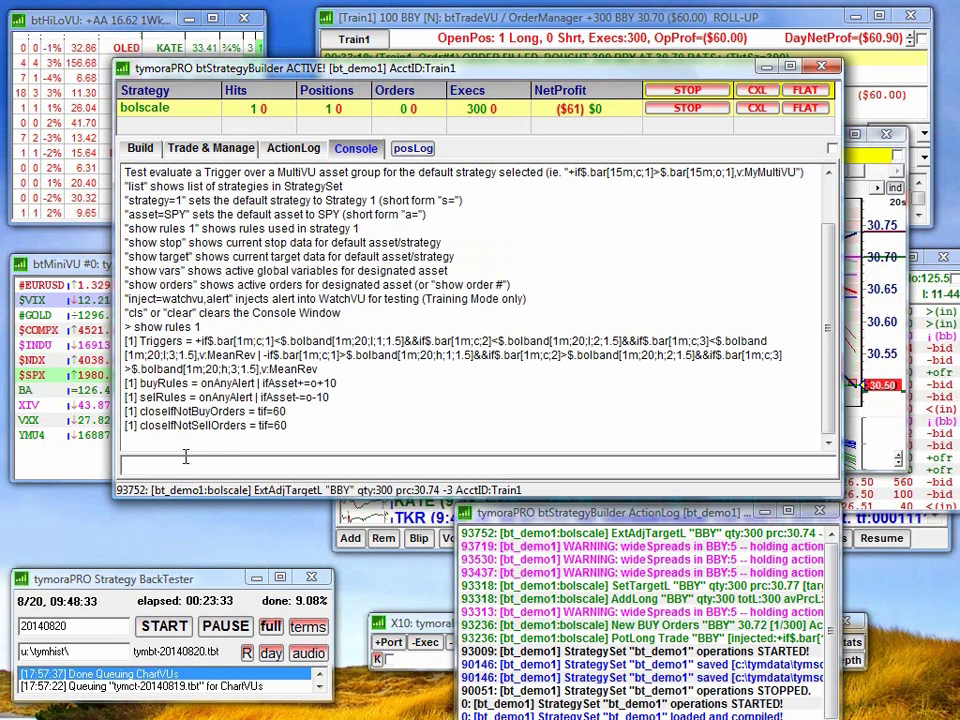
type("$.bolband[1m;20;l;1;1.5]")
type(",")
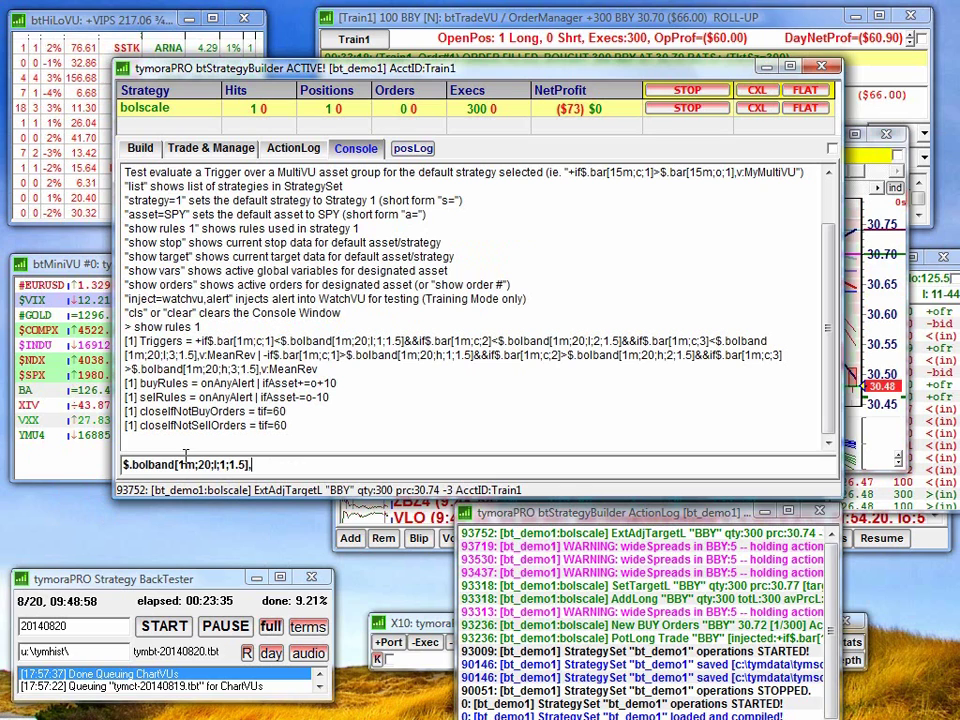
type("bby")
key("Return")
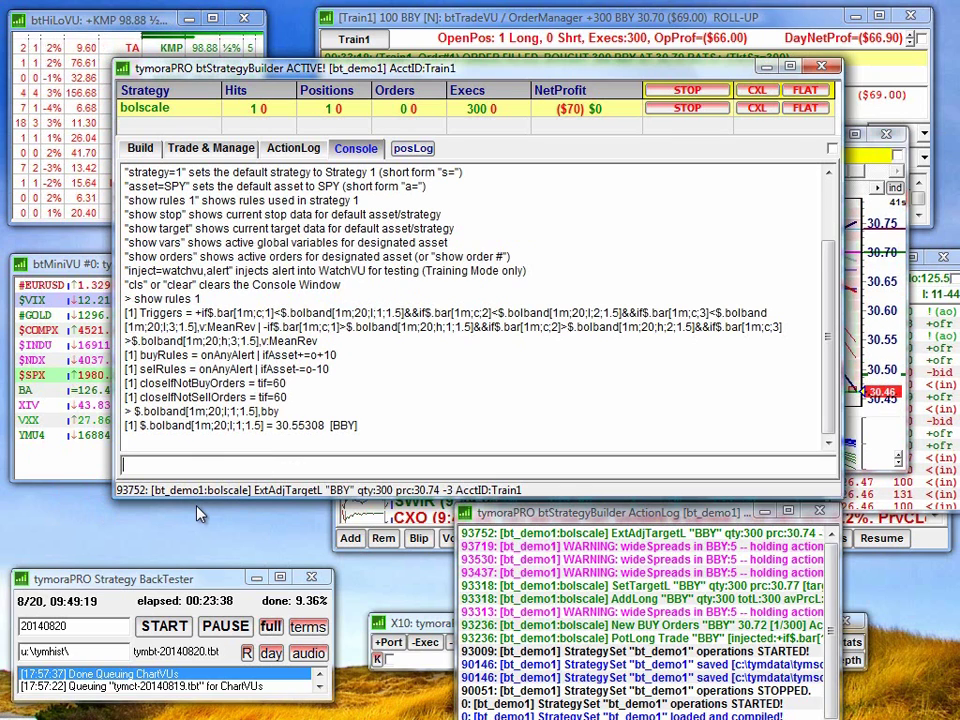
Evaluate $.bolband[1m;20;l;1;1.5] for ba twice in the console and return to the open positions.
key("Up")
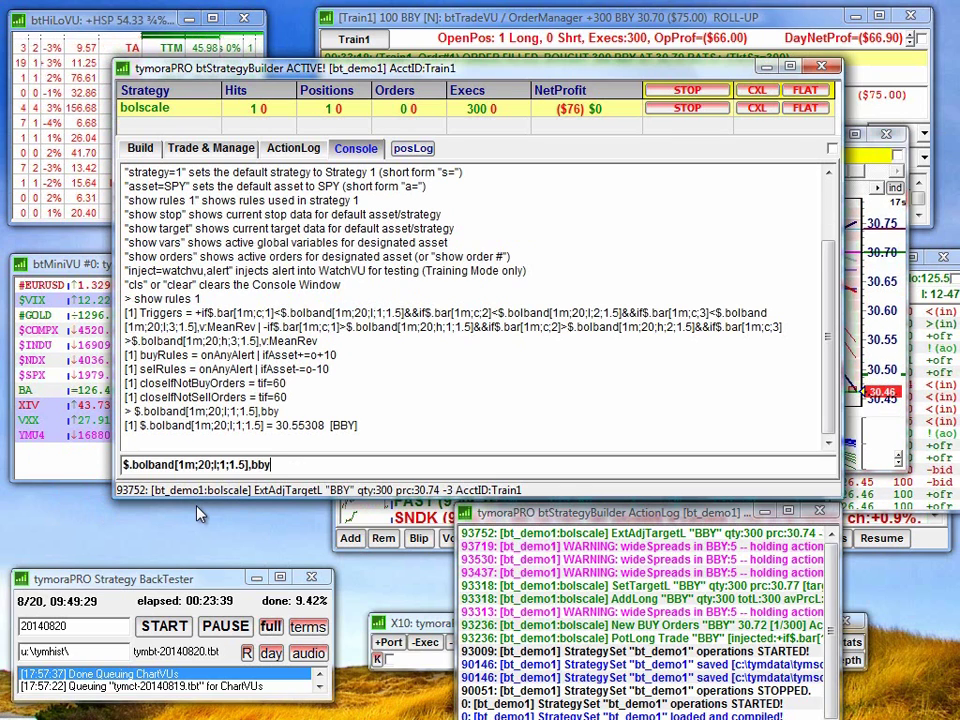
key("BackSpace")
key("BackSpace")
type("a")
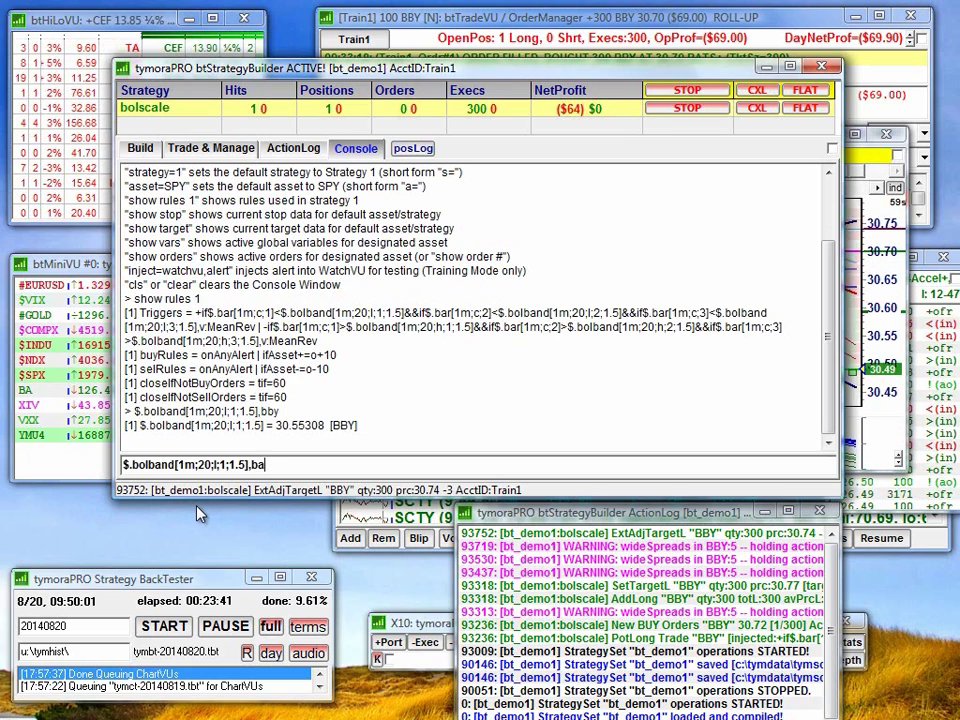
key("Return")
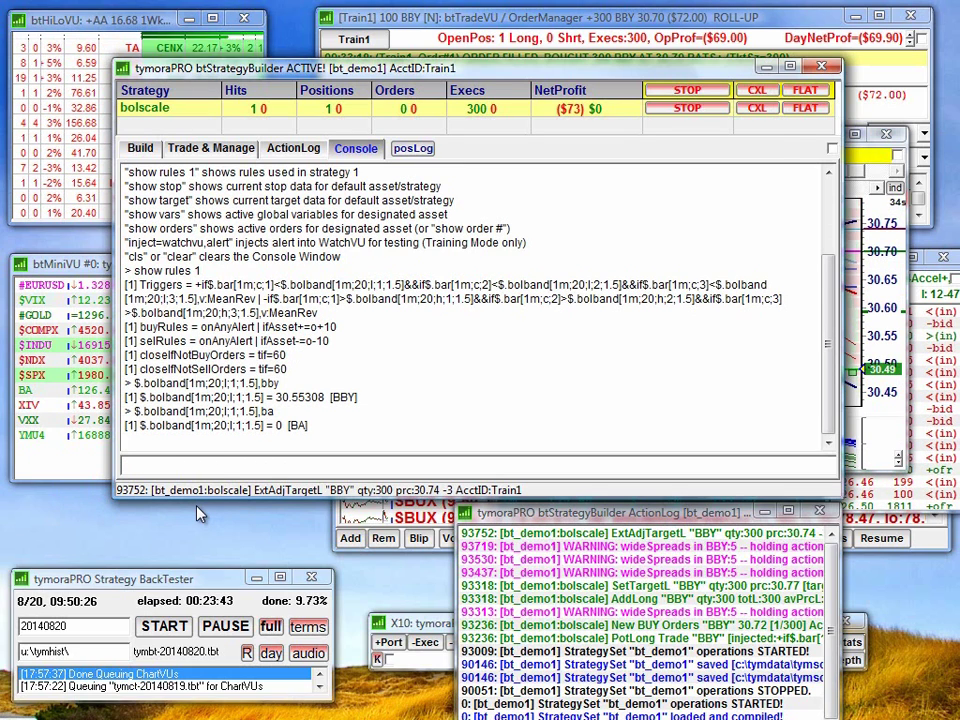
key("Up")
key("Return")
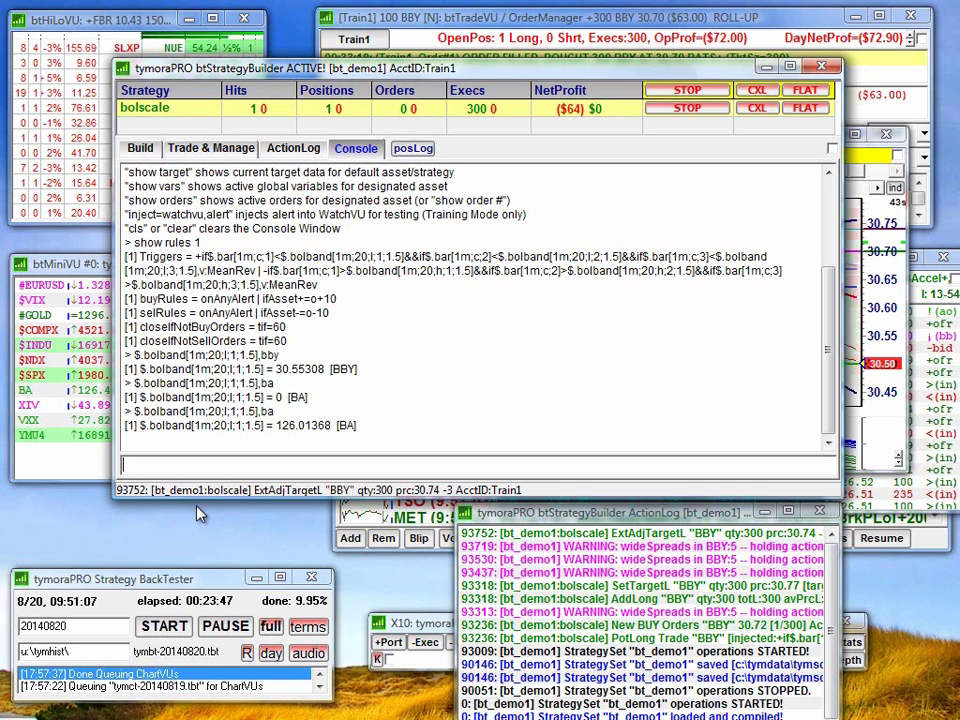
left_click(210, 148)
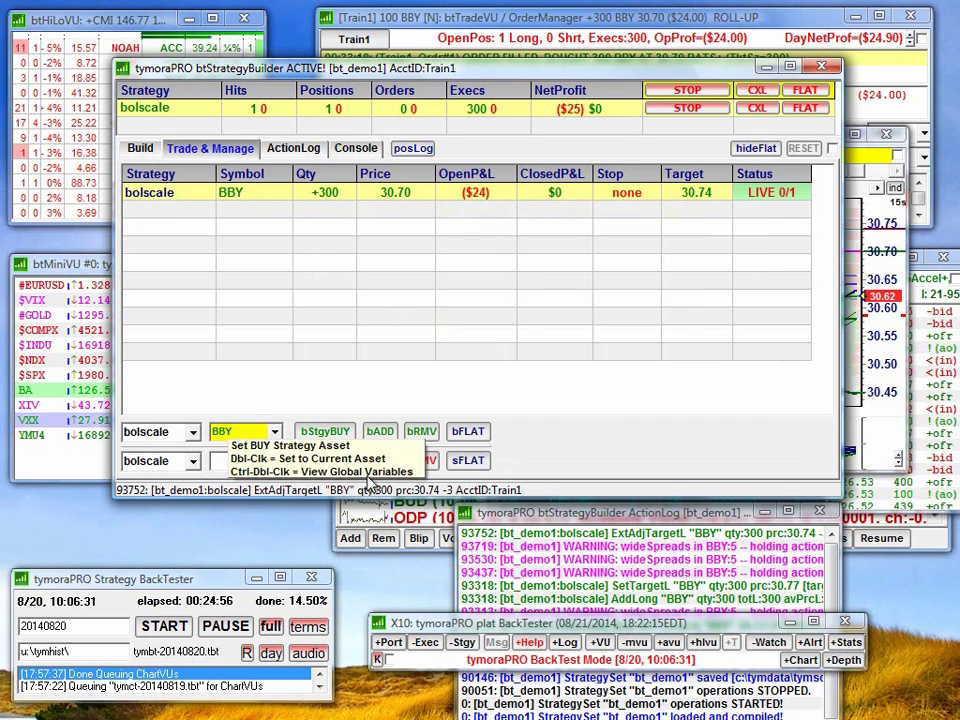
Open the global strategy variables for BBY and highlight the server-sourced remote variables.
double_click(233, 432)
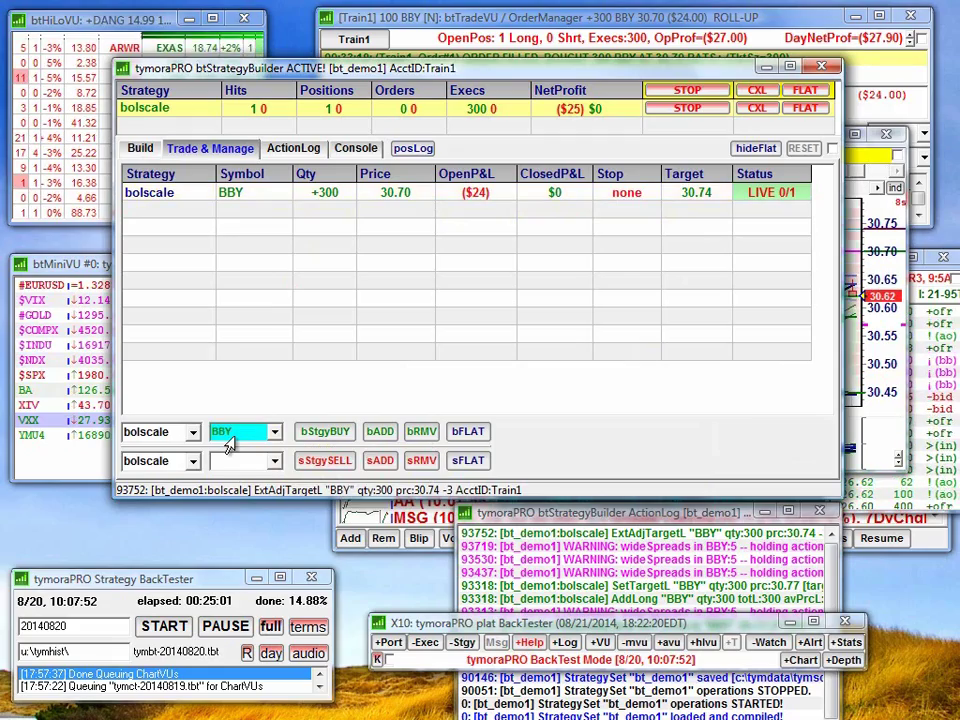
right_click(233, 432)
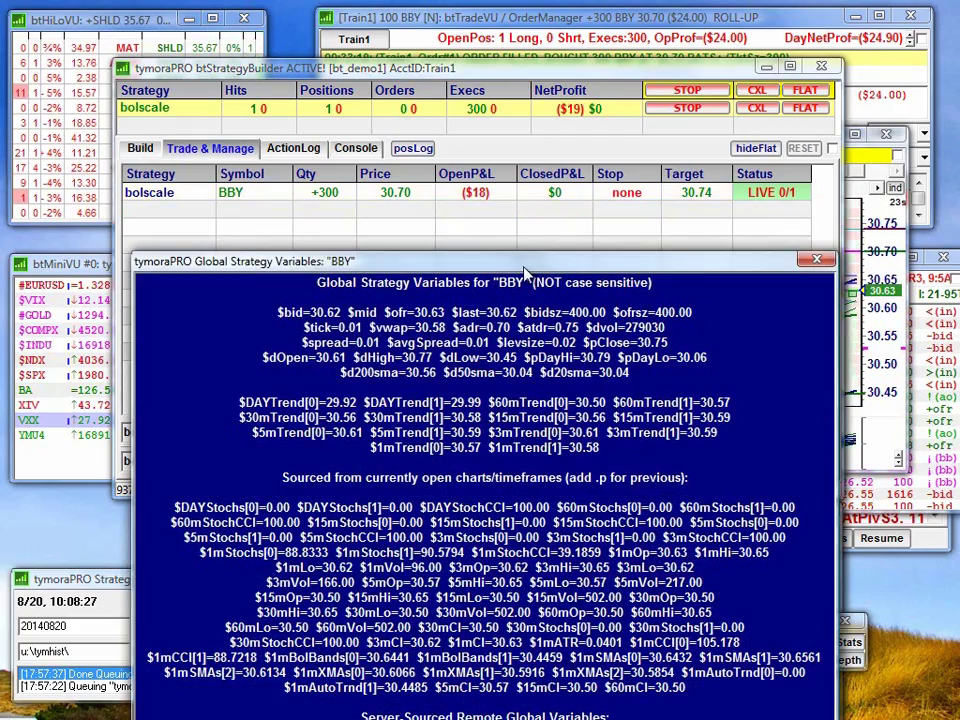
left_click_drag(527, 272, 510, 72)
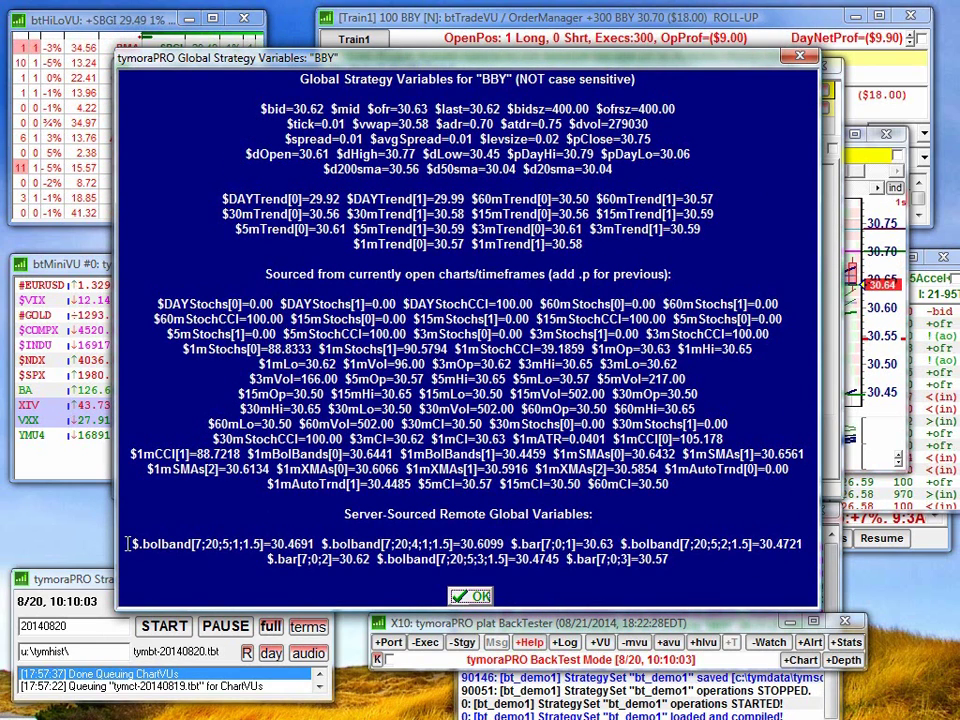
left_click_drag(128, 543, 688, 562)
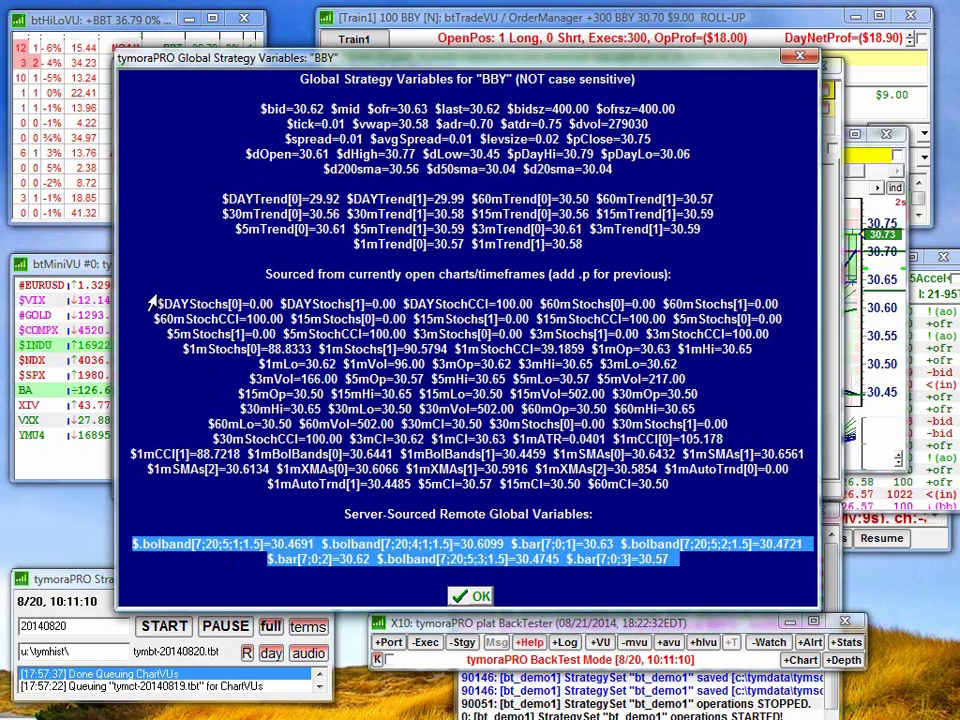
Highlight BBY's chart-sourced, trend and basic quote variables in turn and close the variables window.
left_click_drag(152, 302, 679, 545)
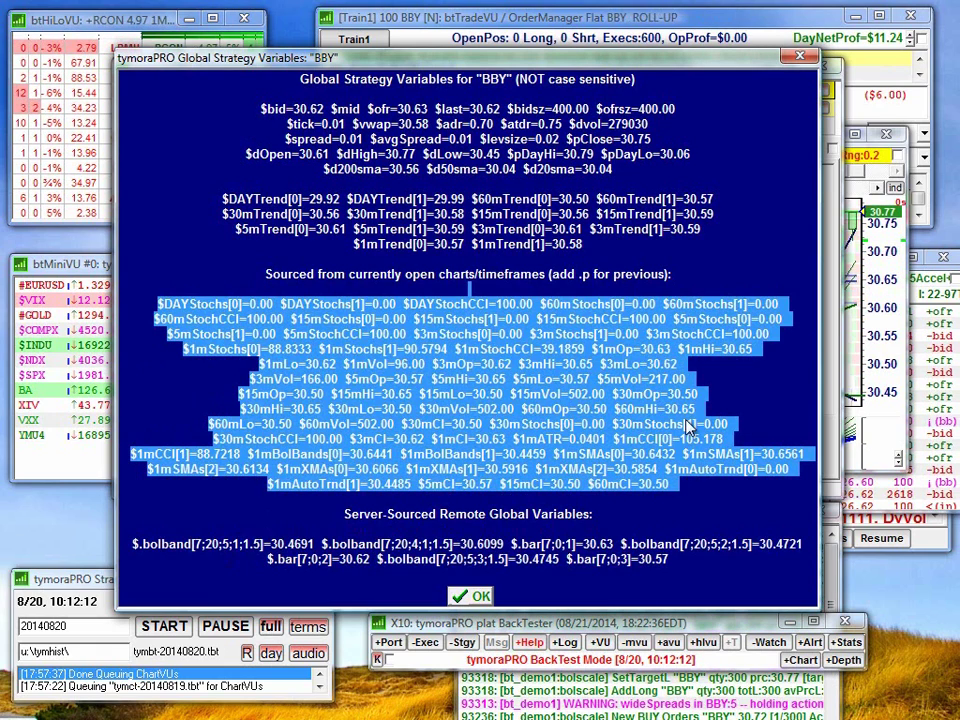
left_click(704, 346)
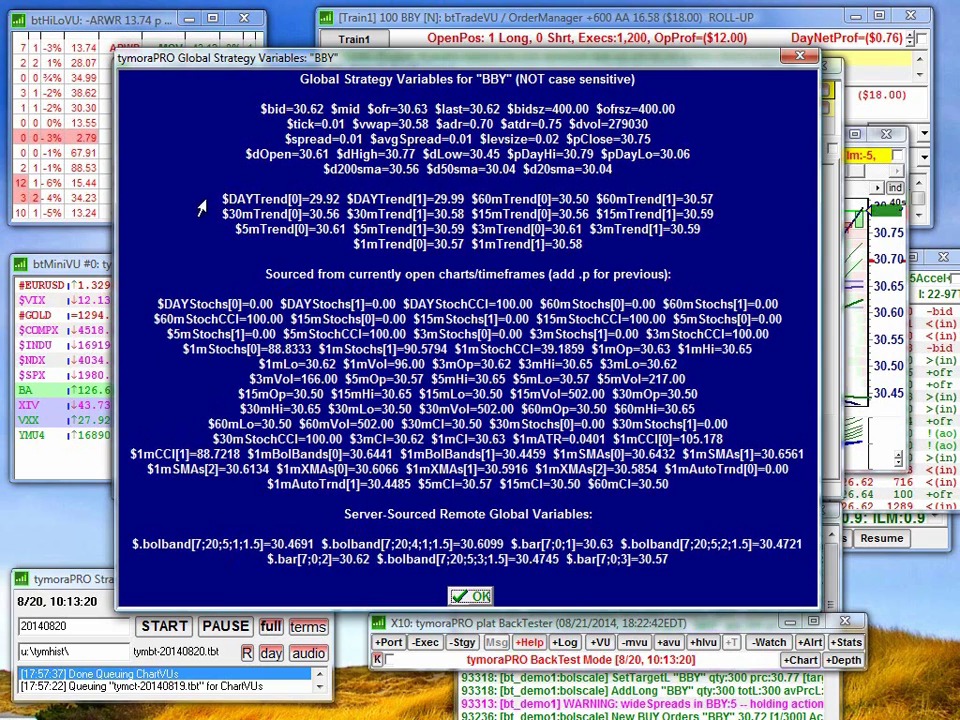
left_click_drag(222, 197, 553, 244)
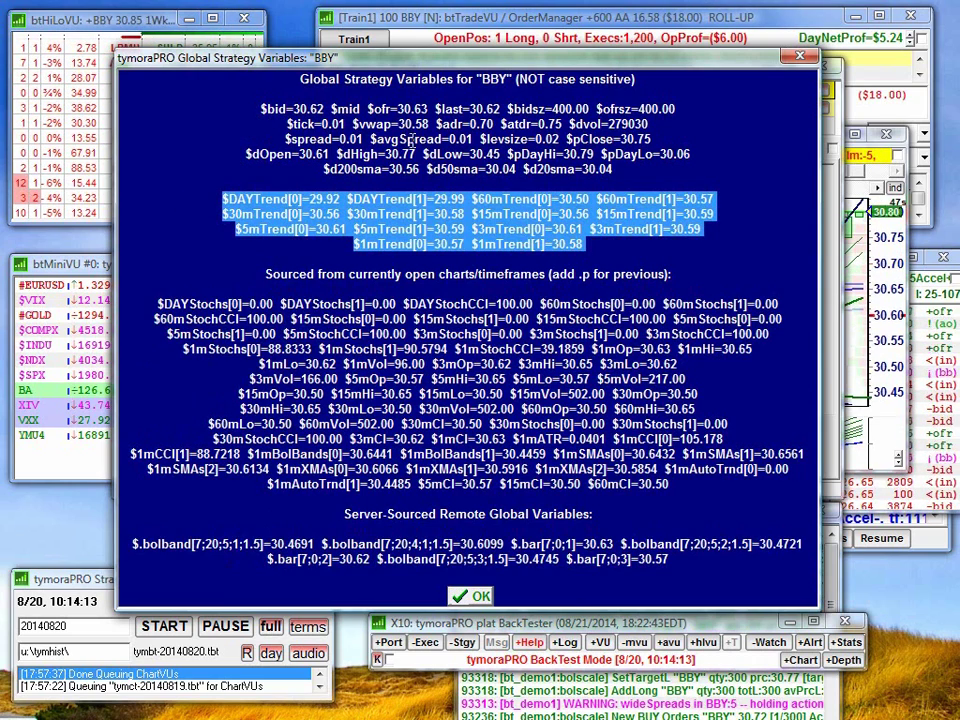
left_click_drag(260, 106, 582, 183)
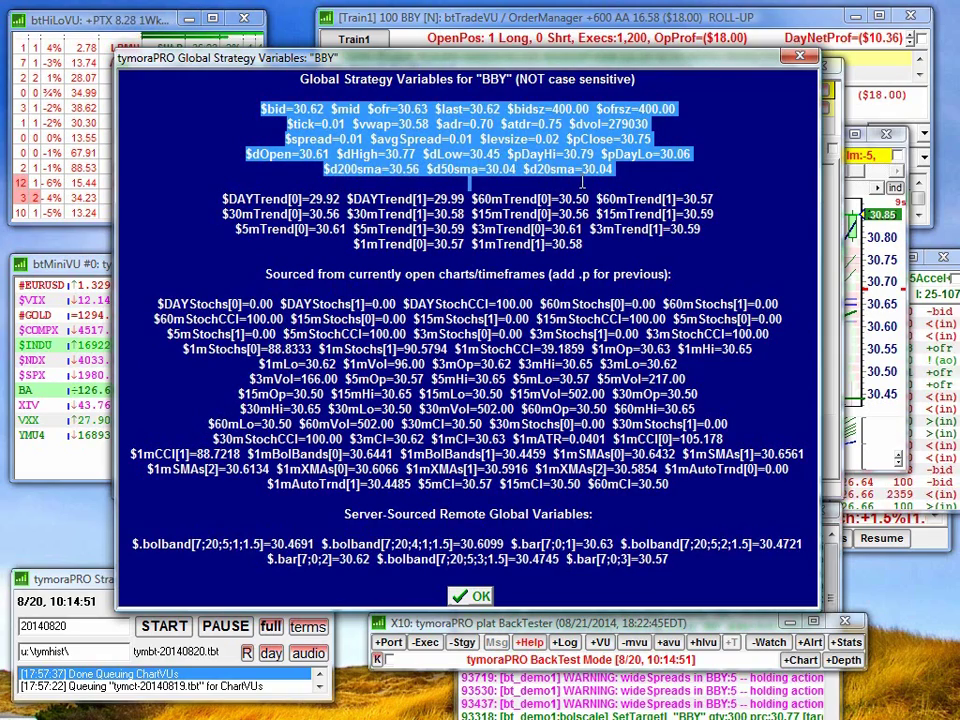
left_click(481, 596)
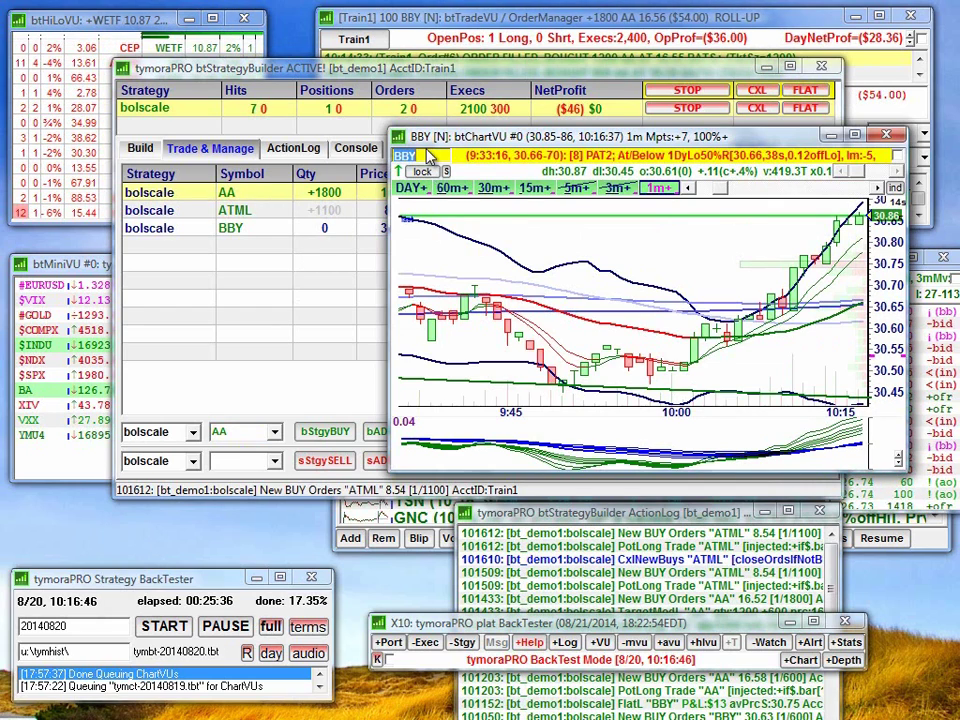
Load AA in the price chart in place of BBY.
type("AA")
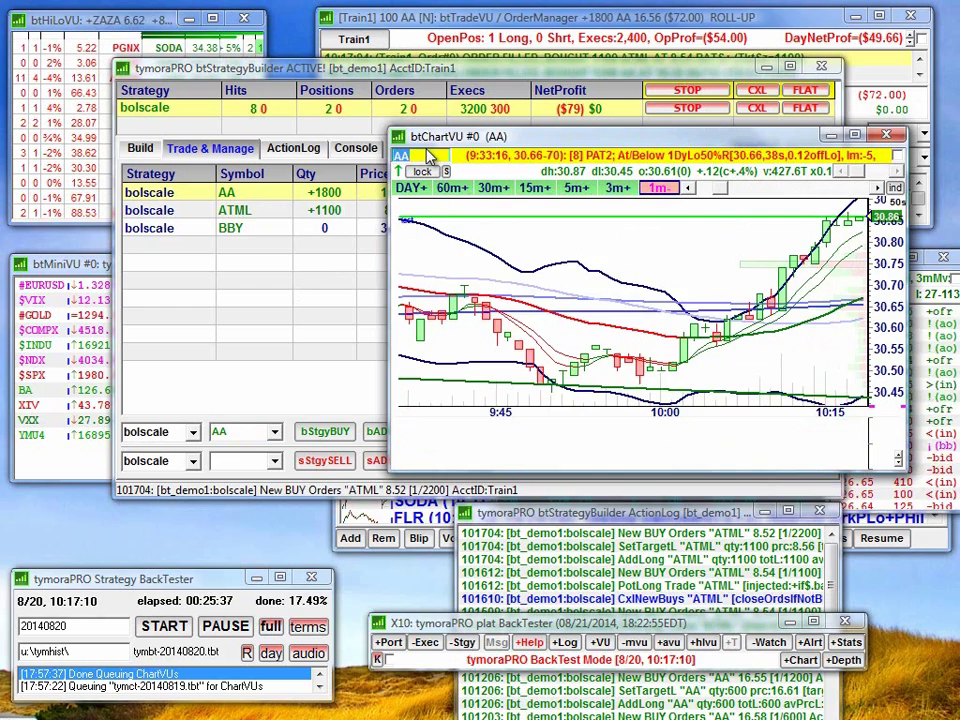
key("Return")
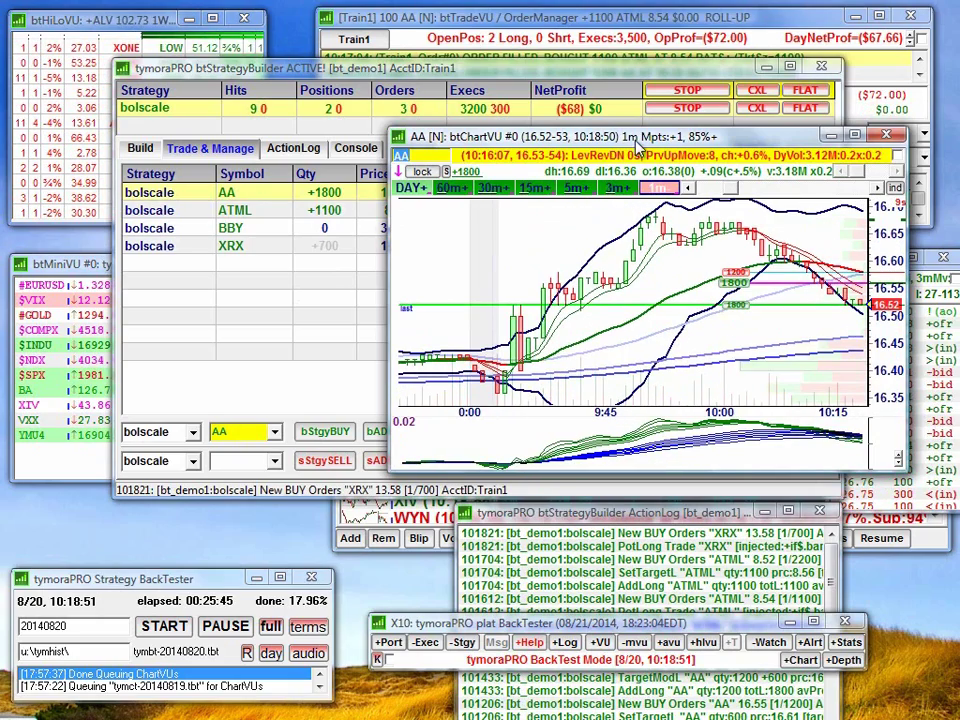
left_click_drag(327, 439, 555, 199)
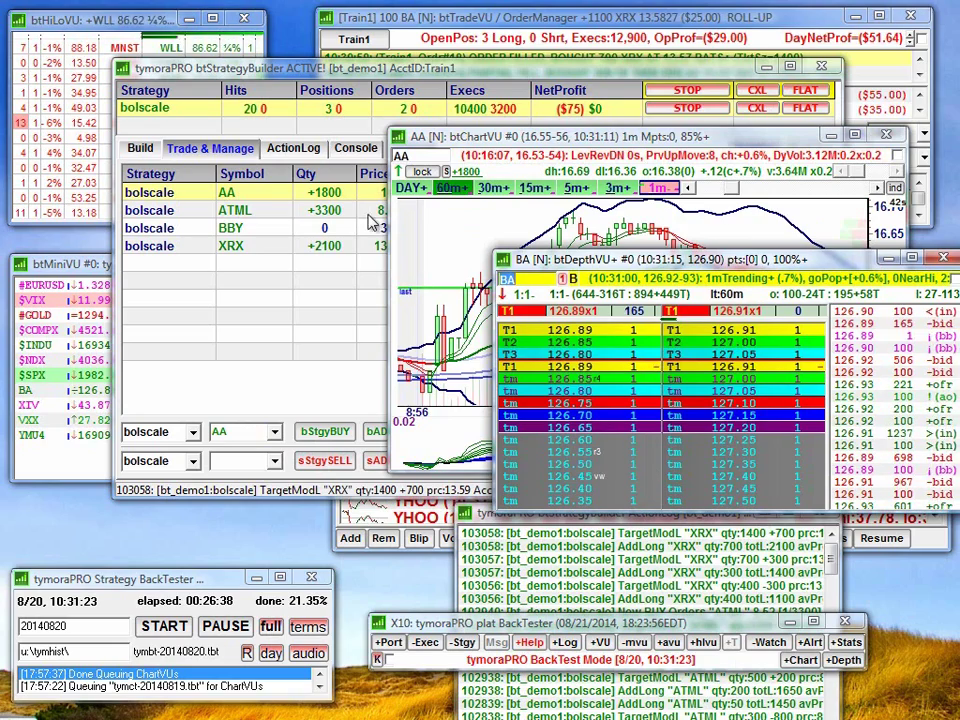
Sell 100 shares of ATML at the 8.53 bid in the order manager and return to the strategy's positions.
left_click(549, 38)
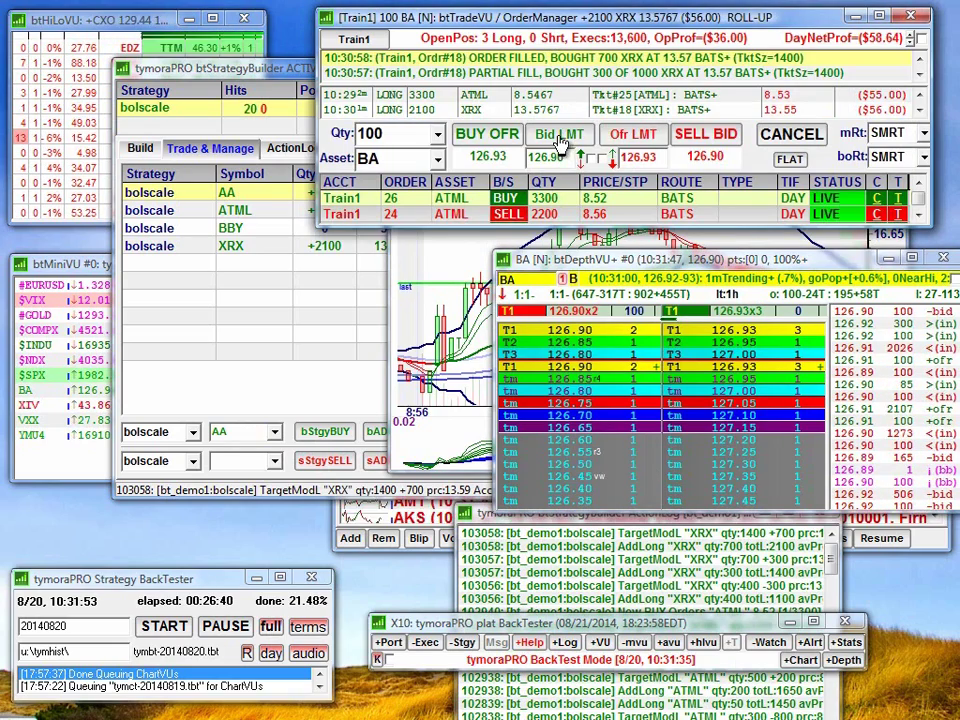
left_click(437, 159)
left_click(403, 220)
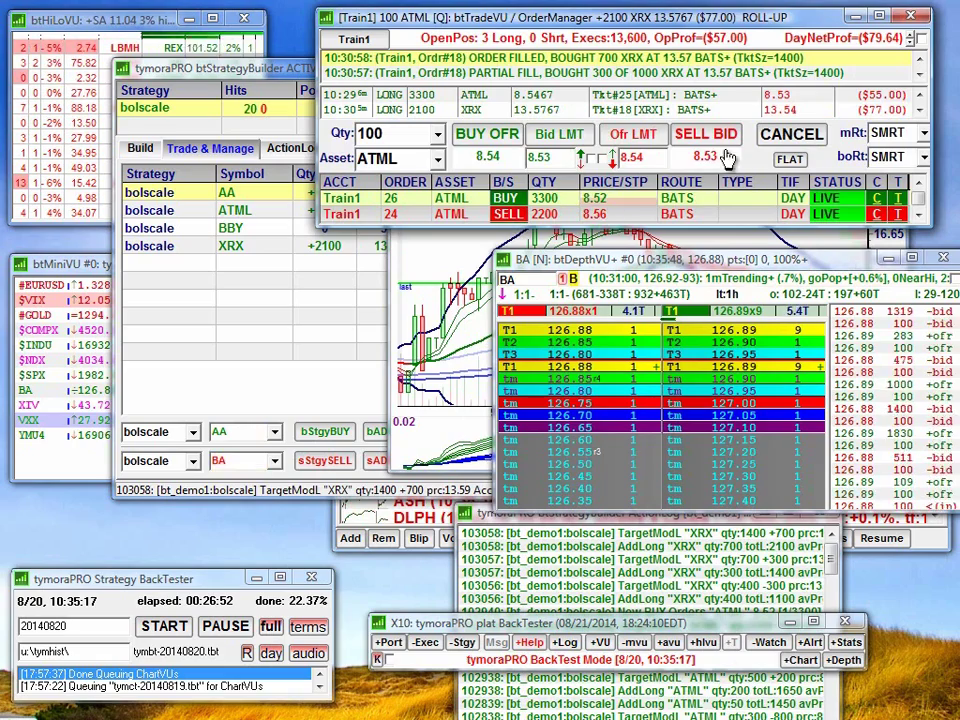
left_click(705, 134)
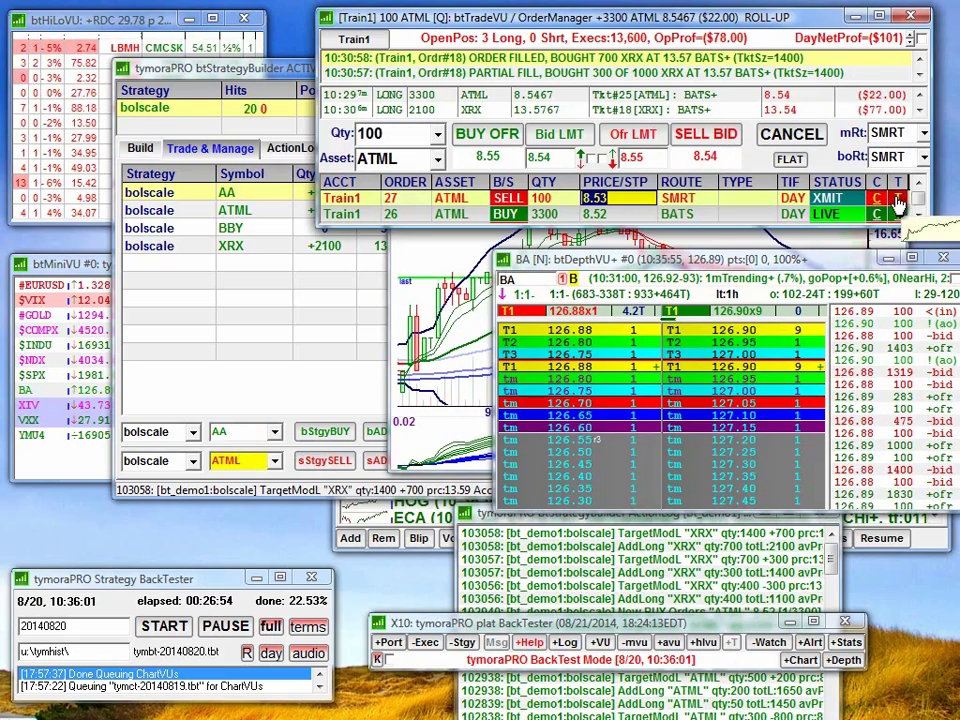
left_click(218, 252)
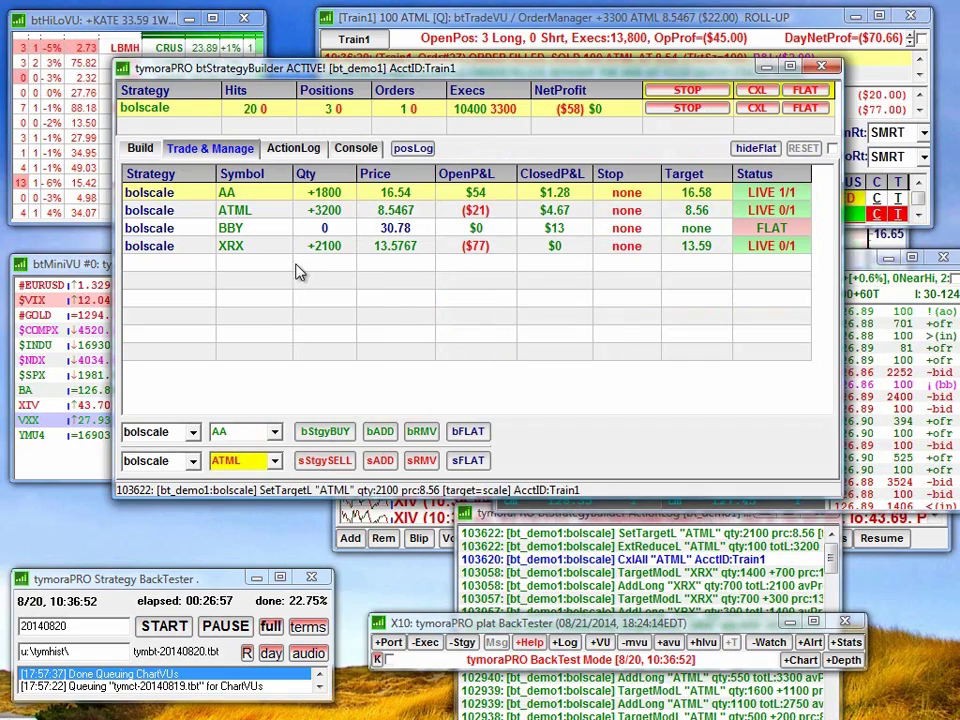
Review the ATML reduction in the action log and display the management options for the ATML position.
left_click(293, 148)
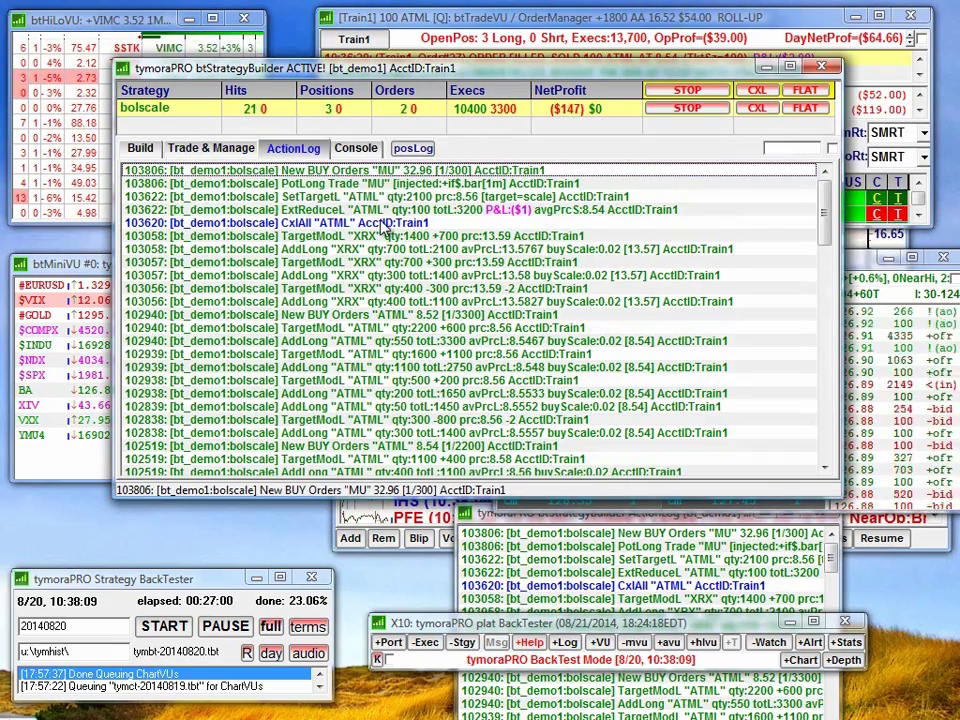
left_click(323, 303)
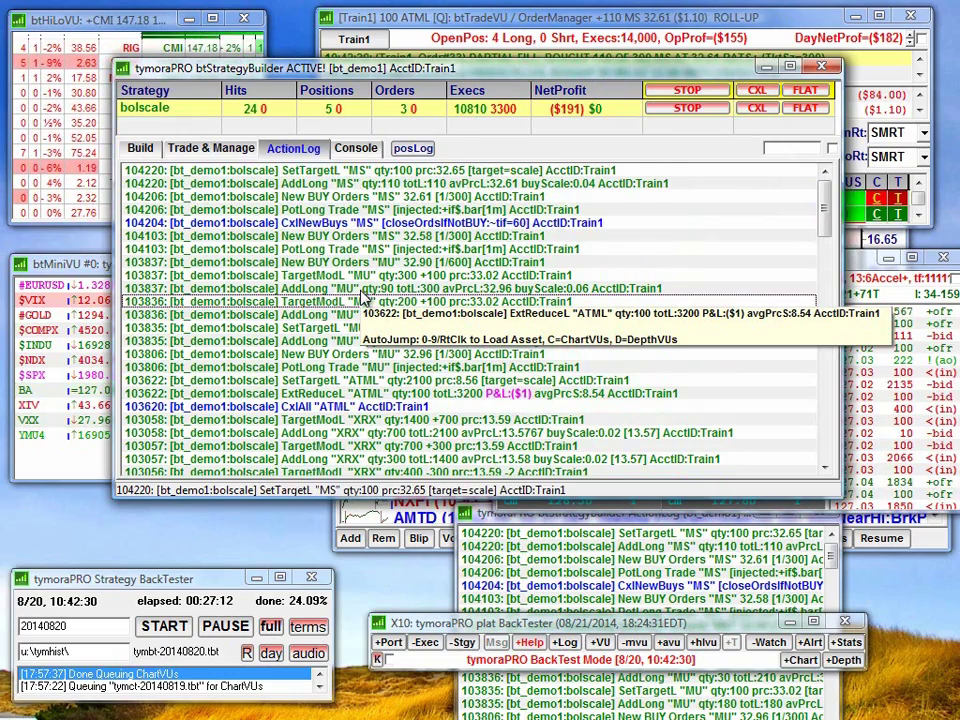
left_click(222, 148)
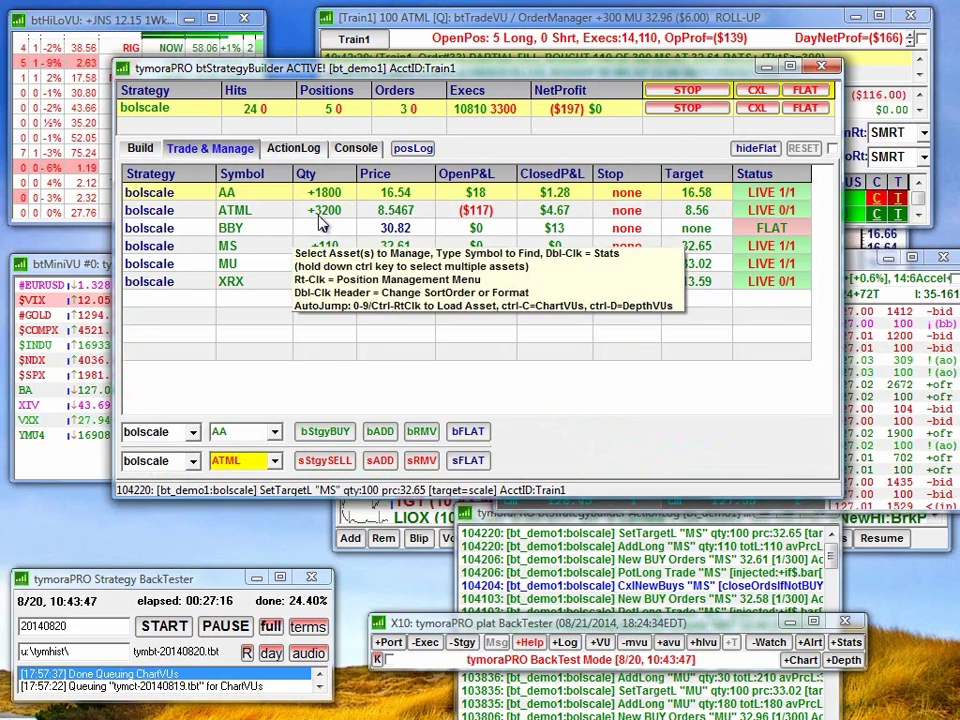
right_click(322, 210)
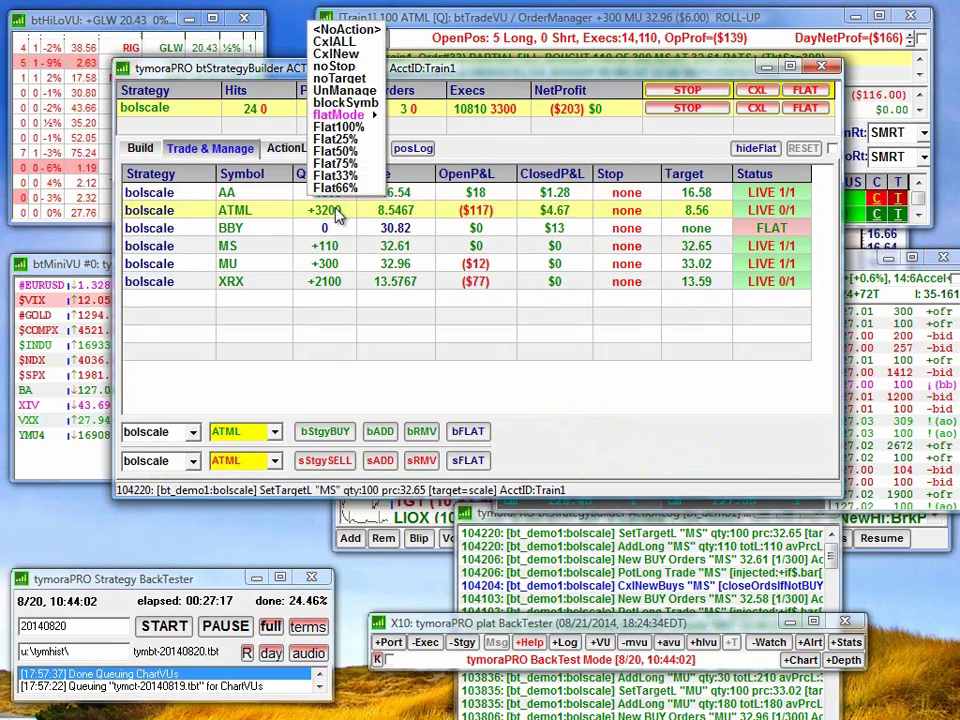
left_click(537, 88)
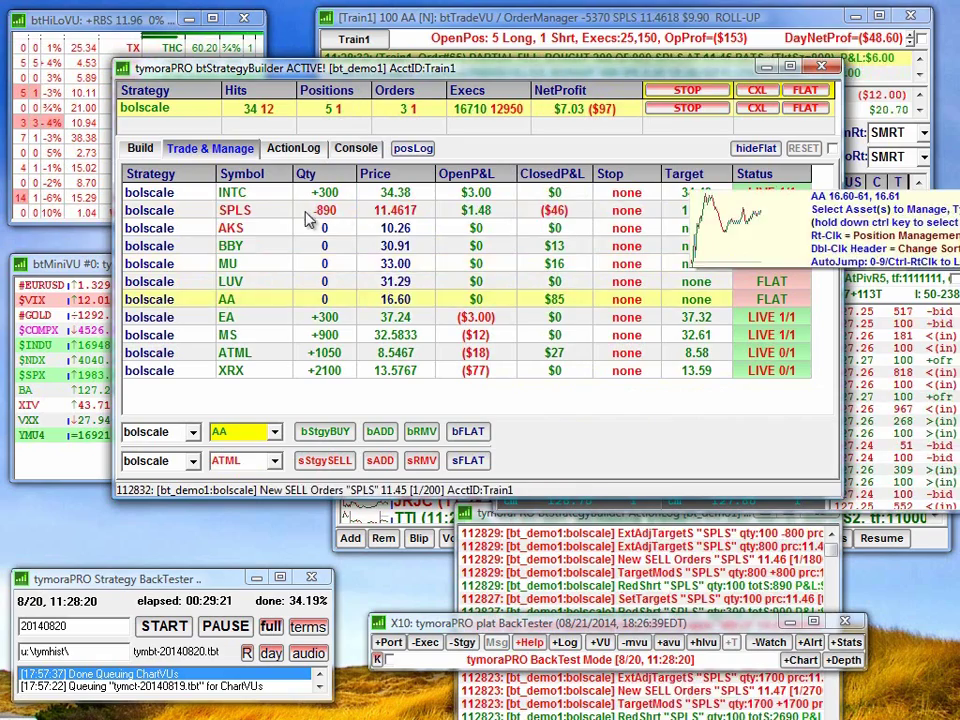
Sort the strategy positions by symbol and by descending quantity, and hide the flat positions.
left_click(247, 176)
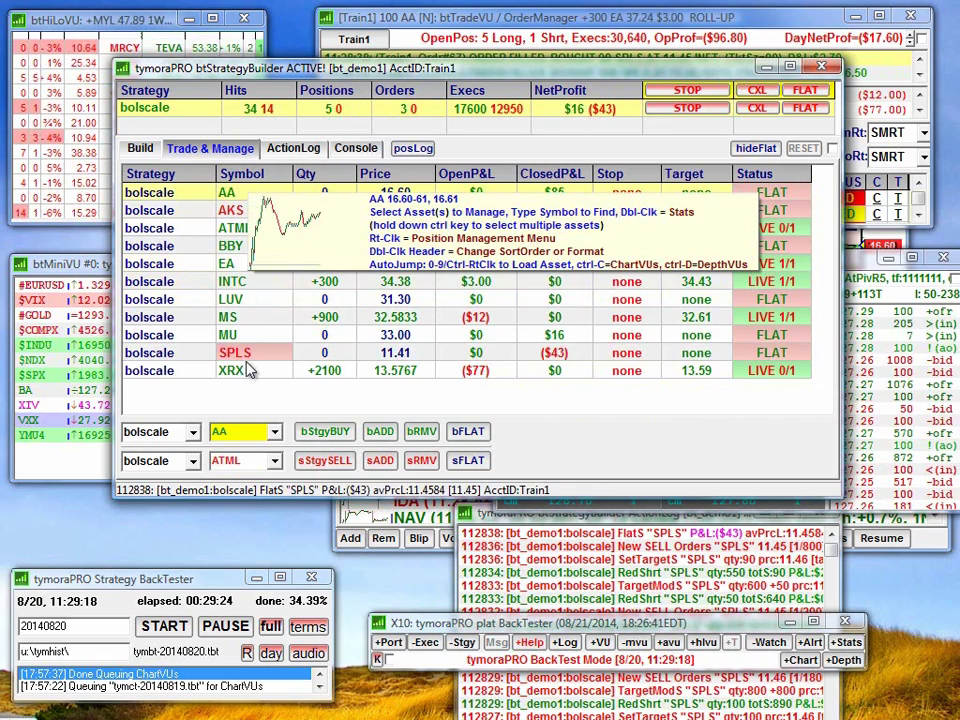
left_click(335, 176)
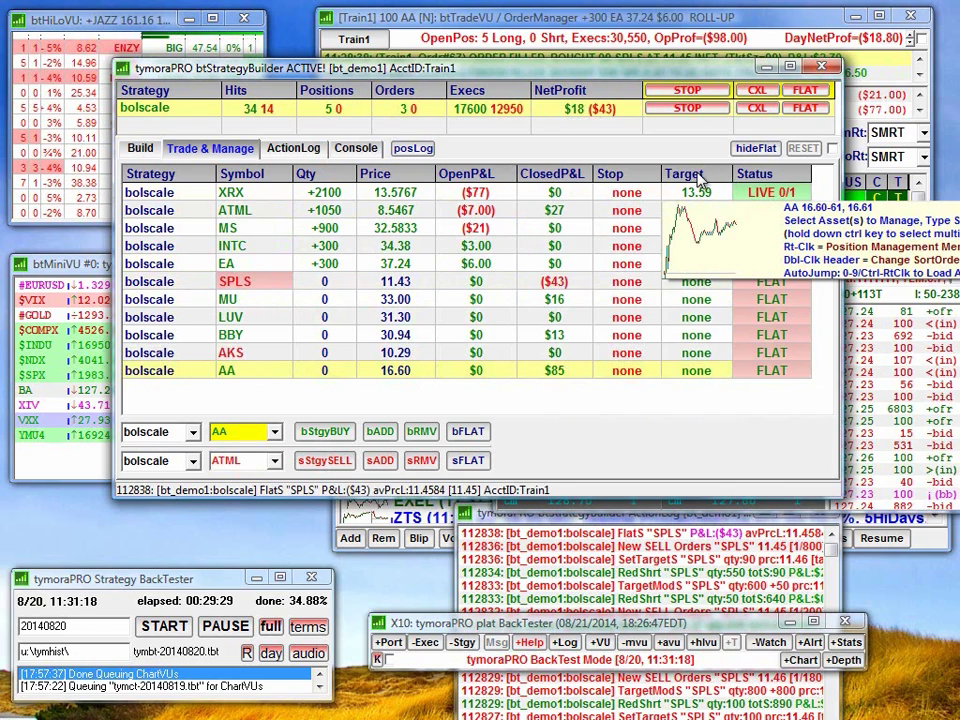
left_click(752, 149)
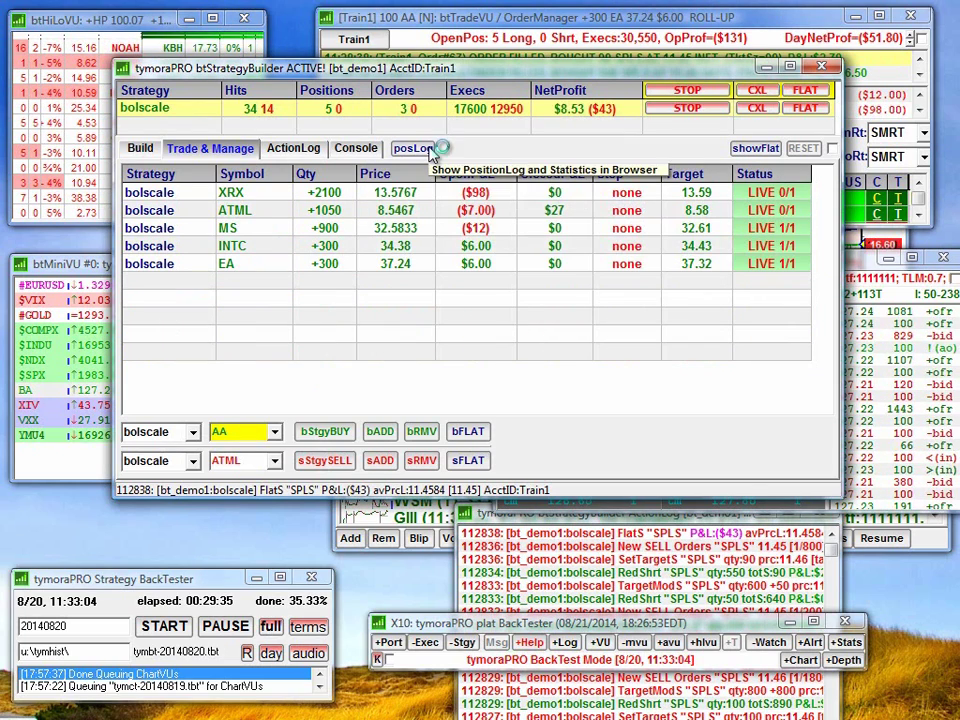
Open the strategy position log report in the browser and highlight the bolscale summary statistics row.
double_click(568, 257)
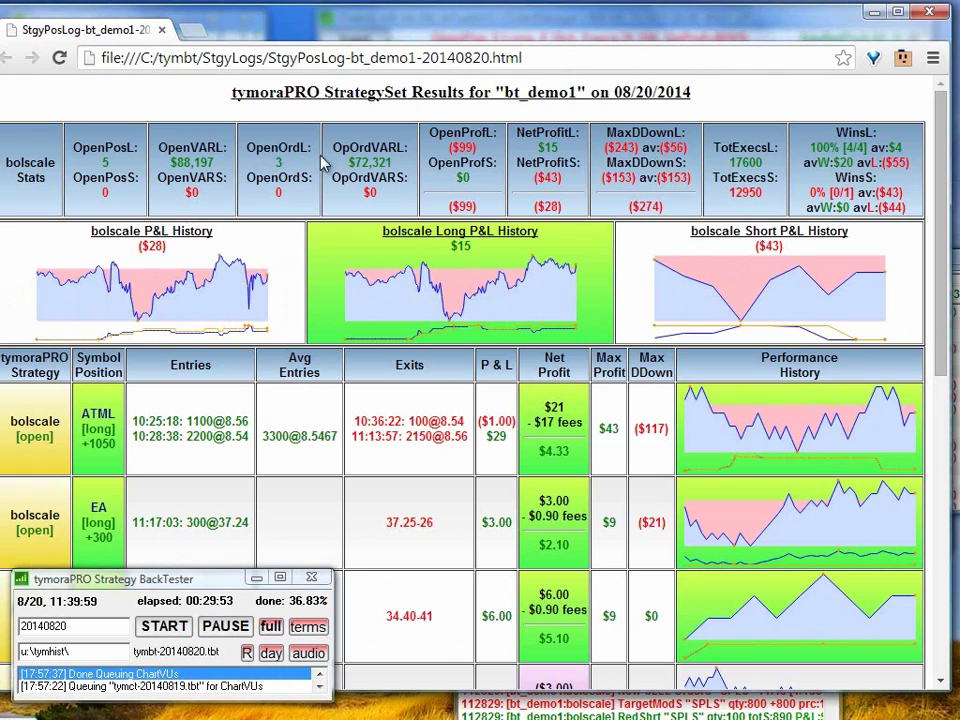
left_click_drag(22, 162, 916, 168)
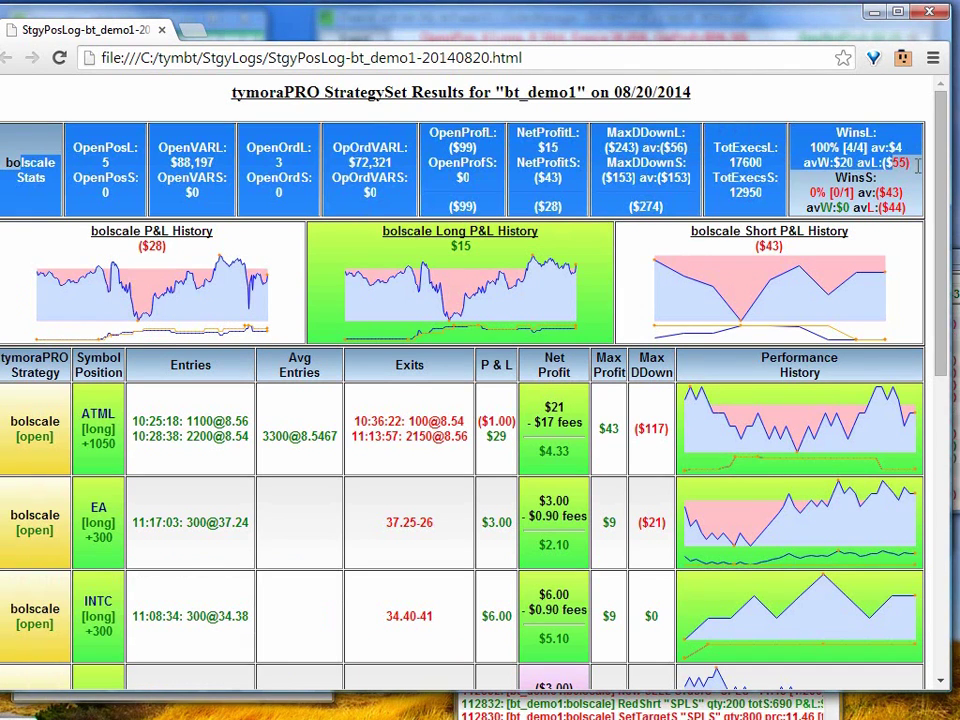
left_click(280, 177)
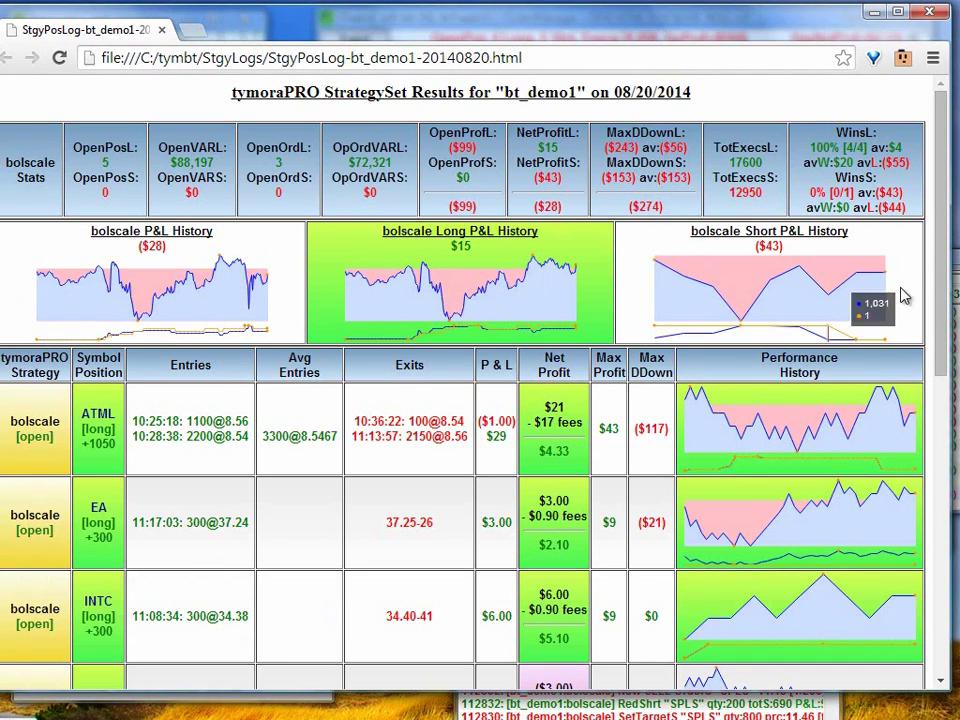
Examine the open ATML position's entries, exits, profit and loss, and net profit in the report.
left_click_drag(939, 208, 941, 270)
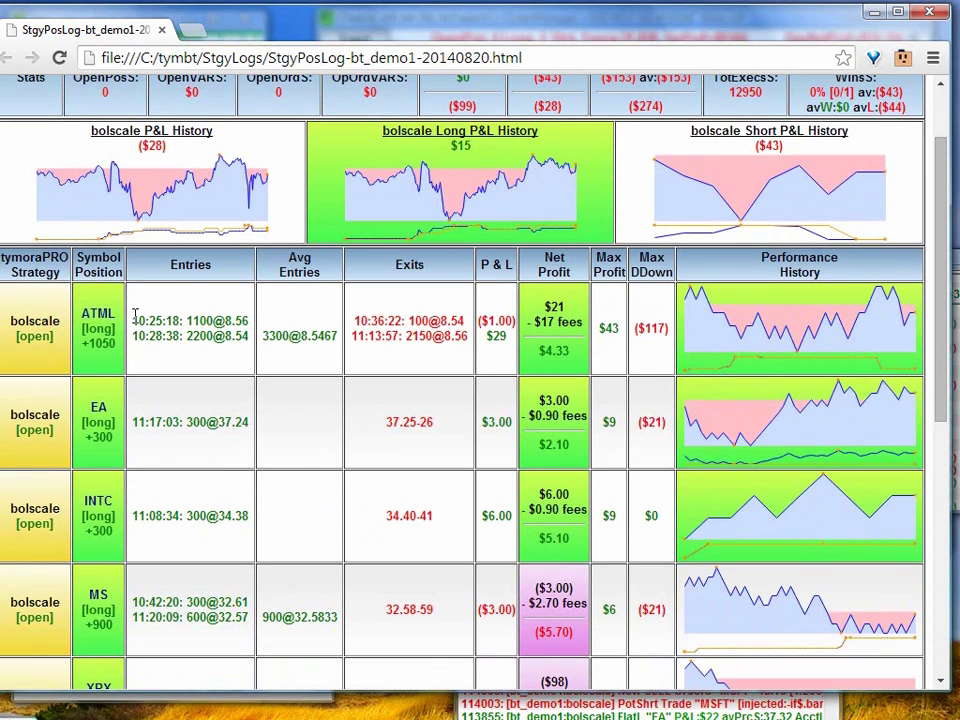
left_click_drag(135, 314, 227, 345)
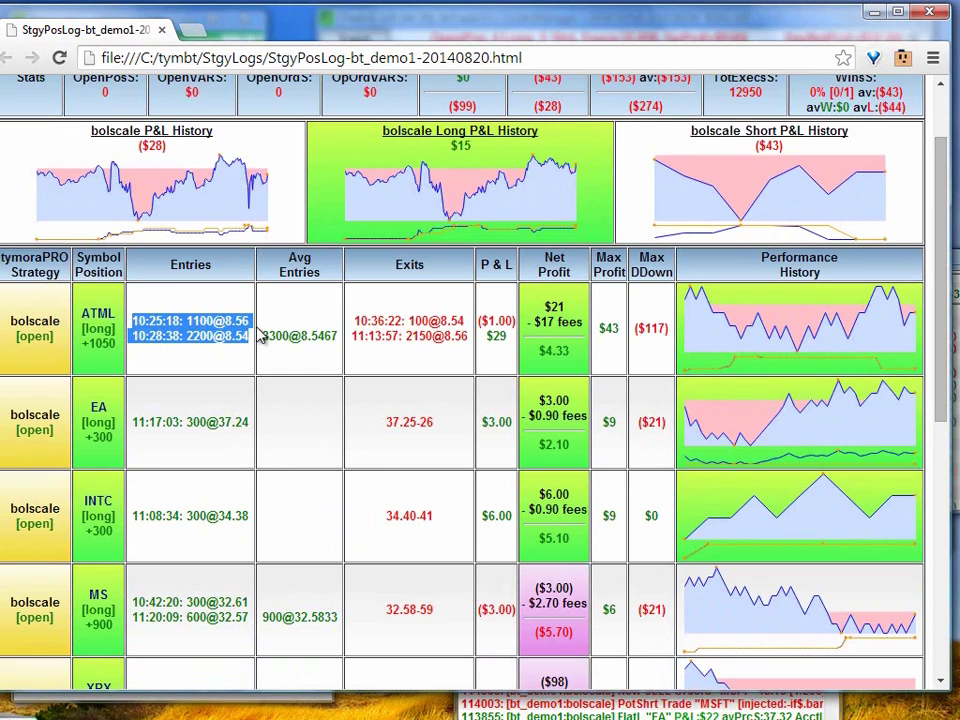
left_click(182, 356)
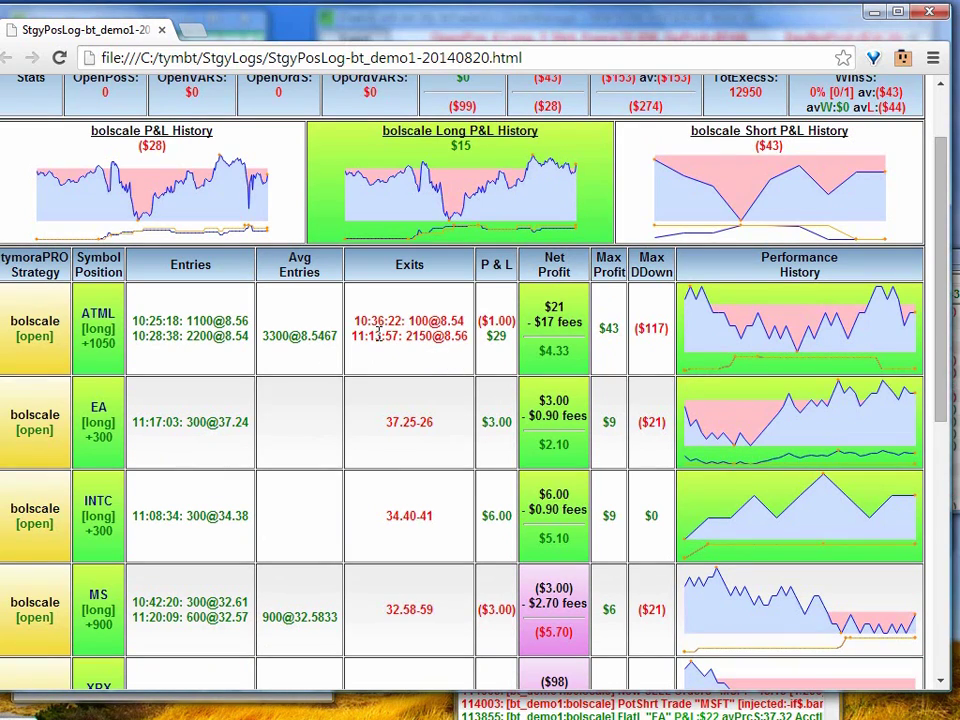
left_click_drag(383, 337, 512, 343)
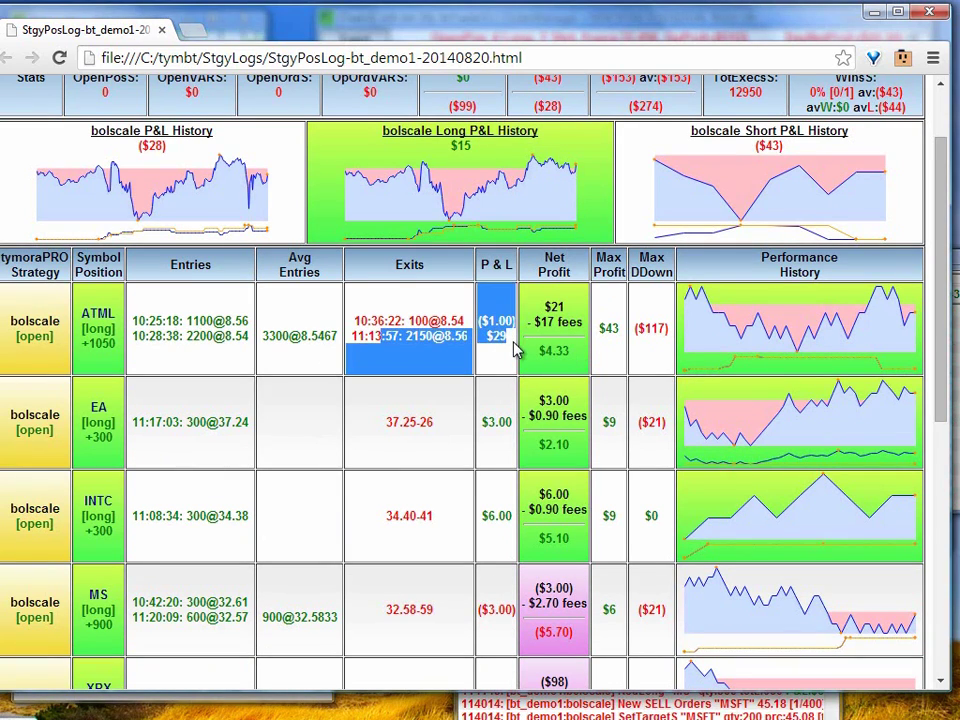
left_click(557, 340)
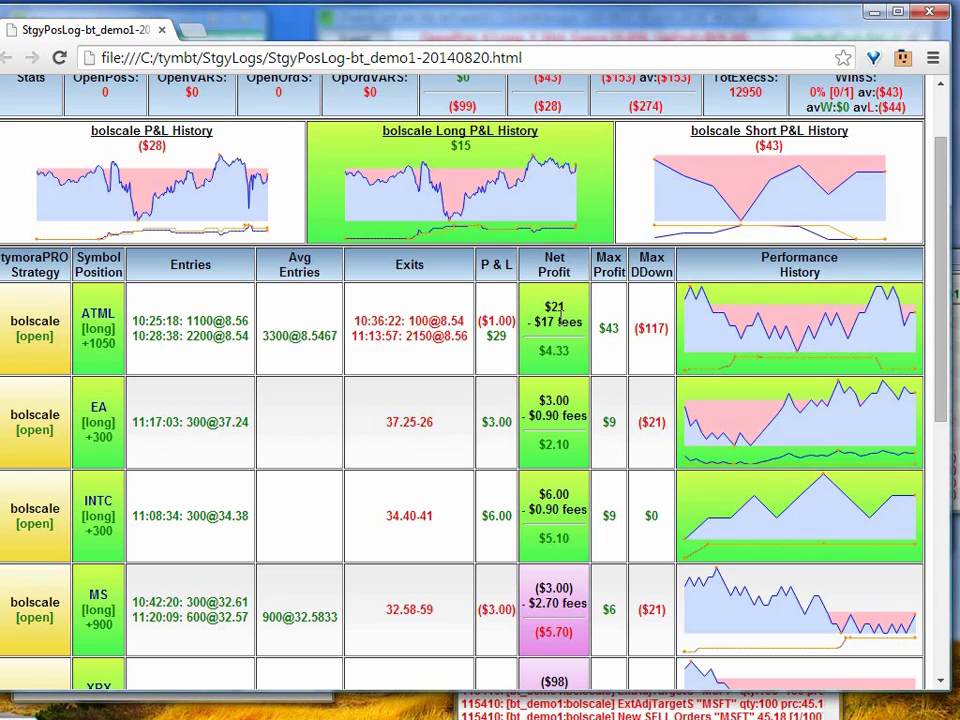
Look through the remaining open and flat positions in the report and close it.
left_click_drag(936, 214, 936, 511)
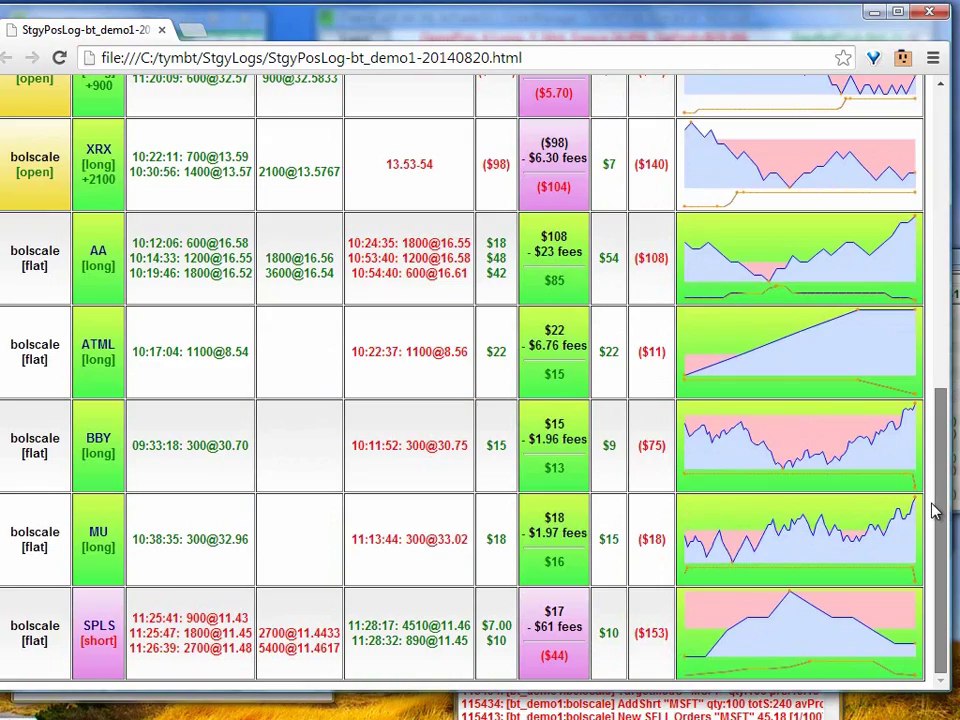
left_click_drag(935, 510, 900, 147)
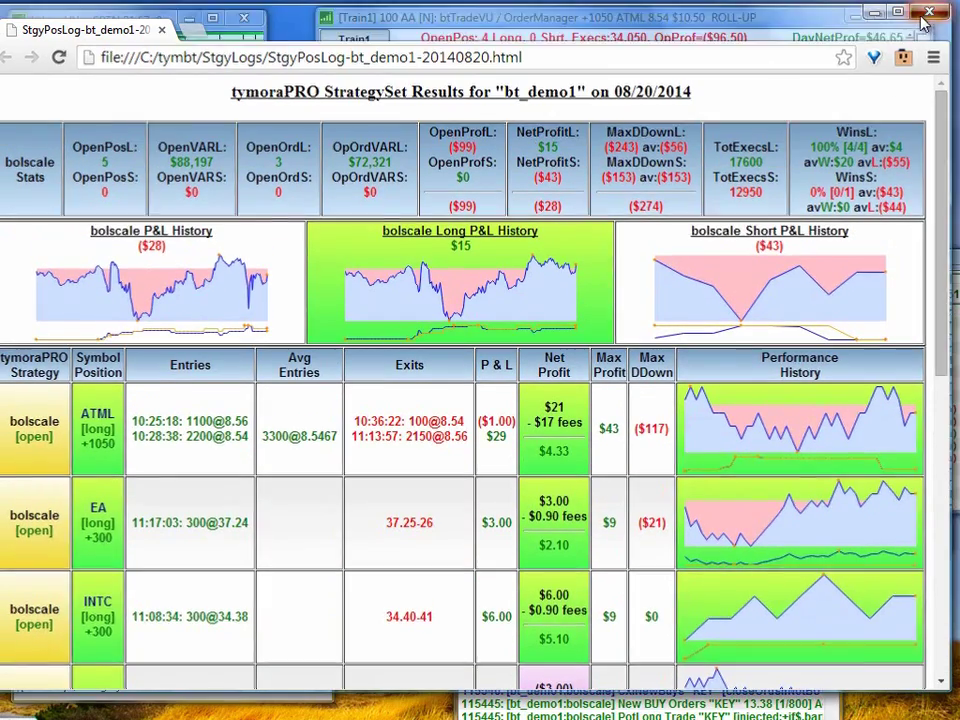
left_click(930, 13)
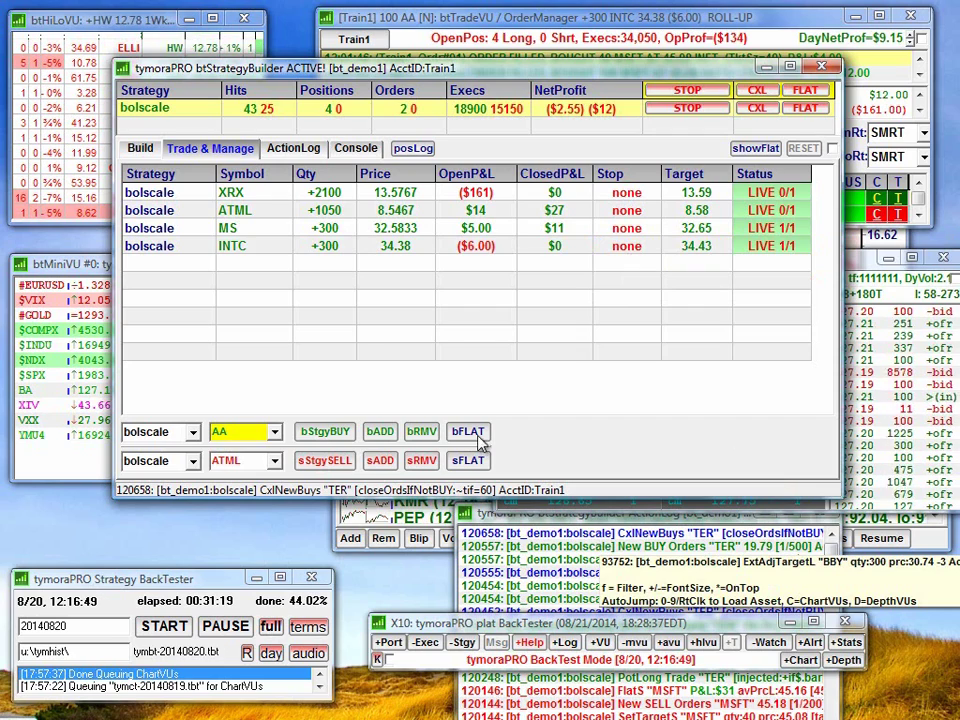
Bring the HiLoVU and MiniVU market windows forward in turn, and select the INTC position in the strategy builder.
left_click(30, 160)
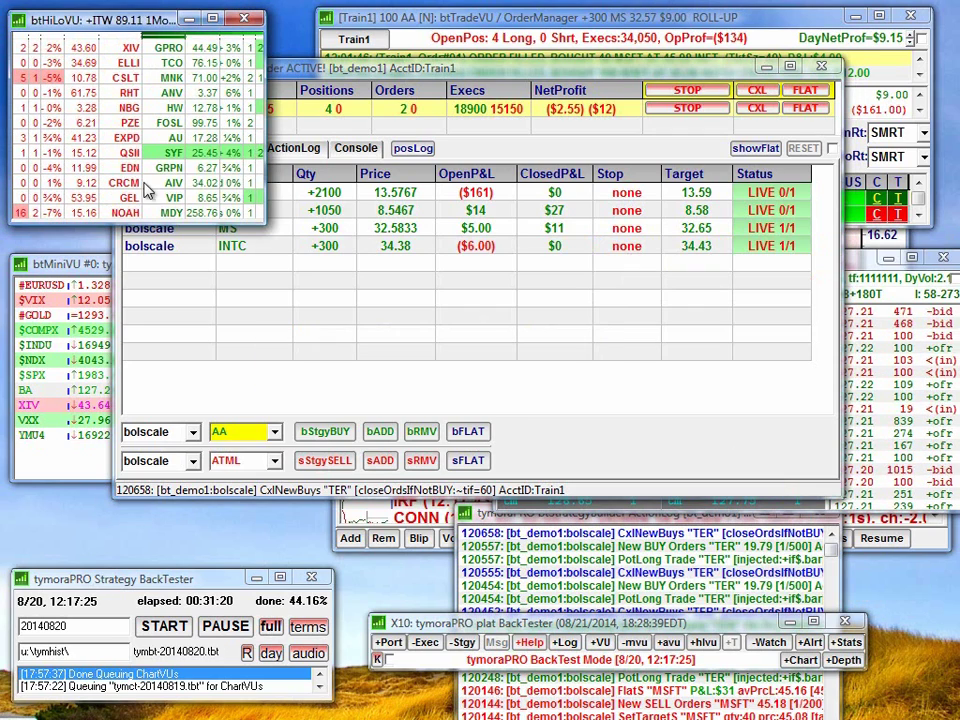
left_click(72, 264)
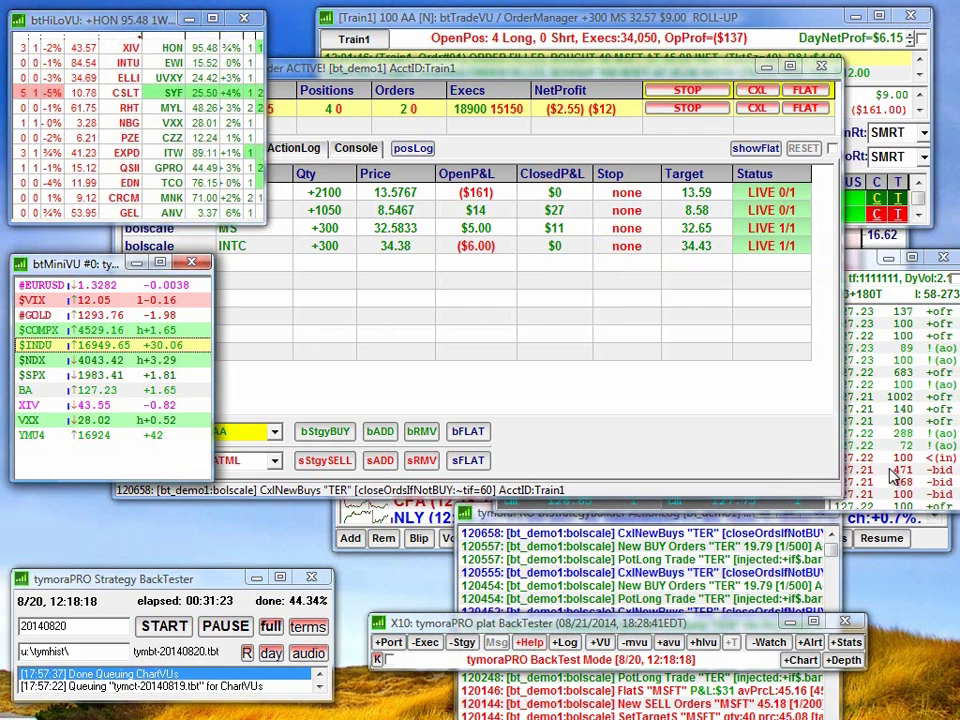
left_click(893, 478)
left_click(332, 248)
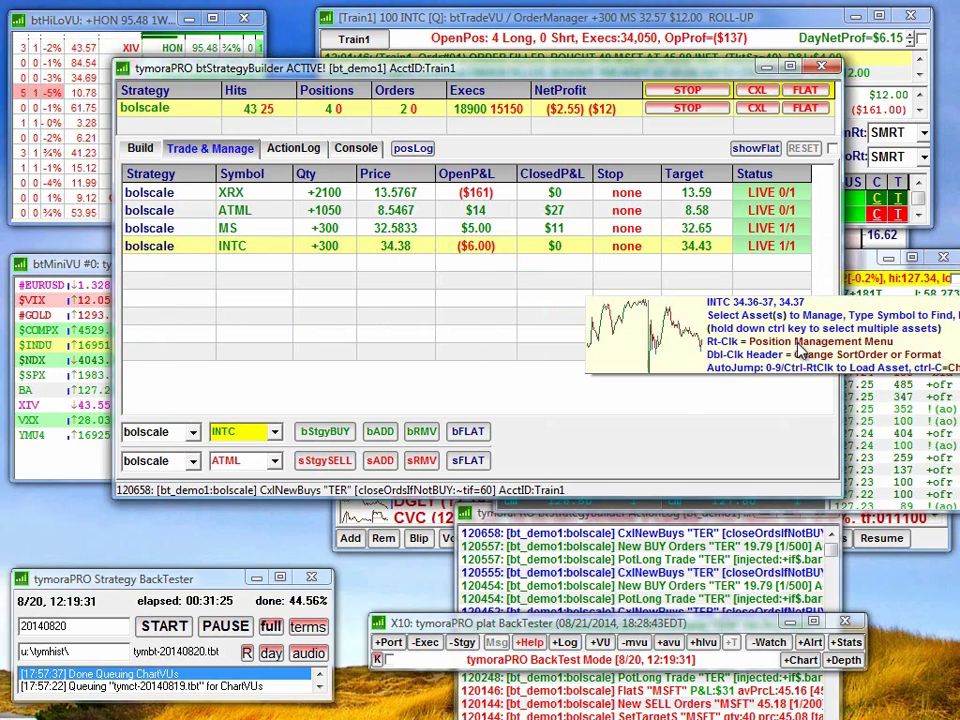
Bring the DepthVU window forward and load the symbol ATML in it.
left_click(884, 363)
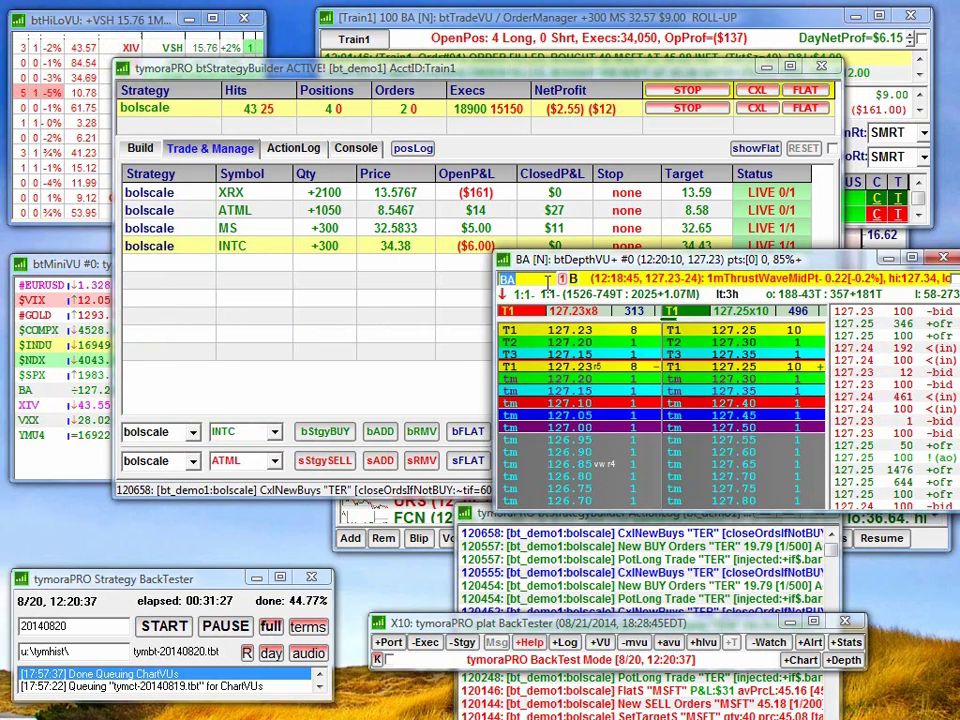
left_click(548, 280)
type("ATML")
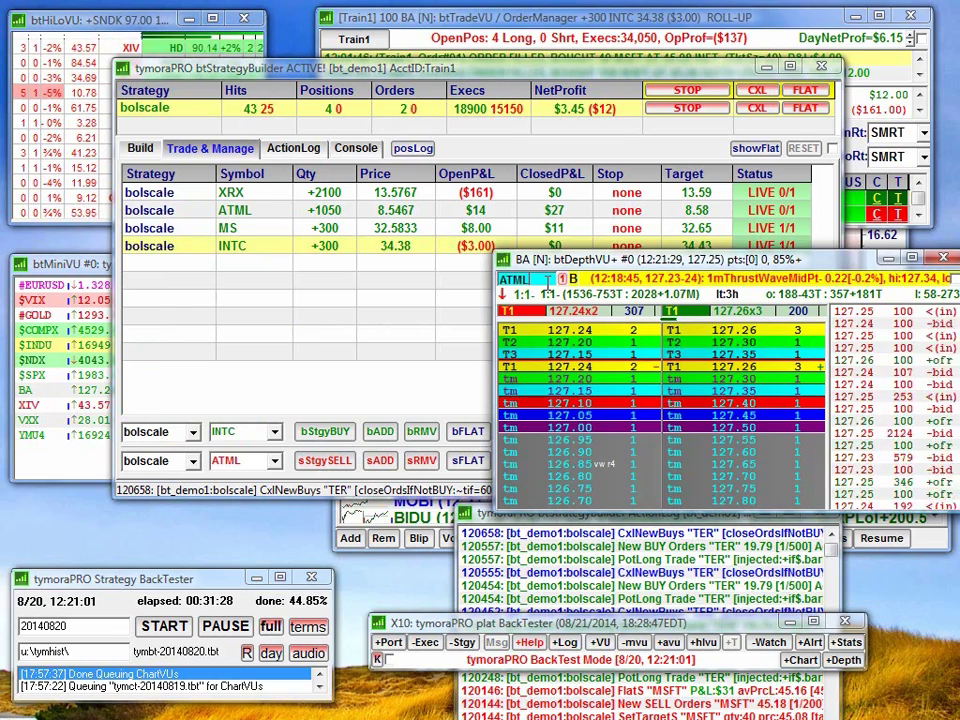
key("Return")
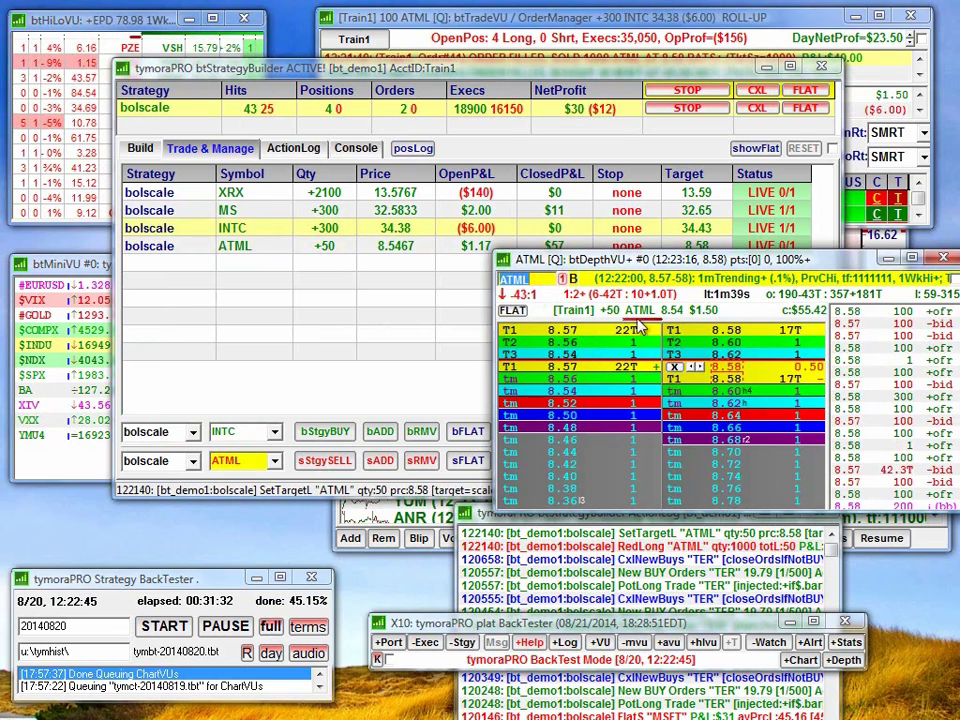
Add a new chart window to the backtest workspace.
left_click(800, 660)
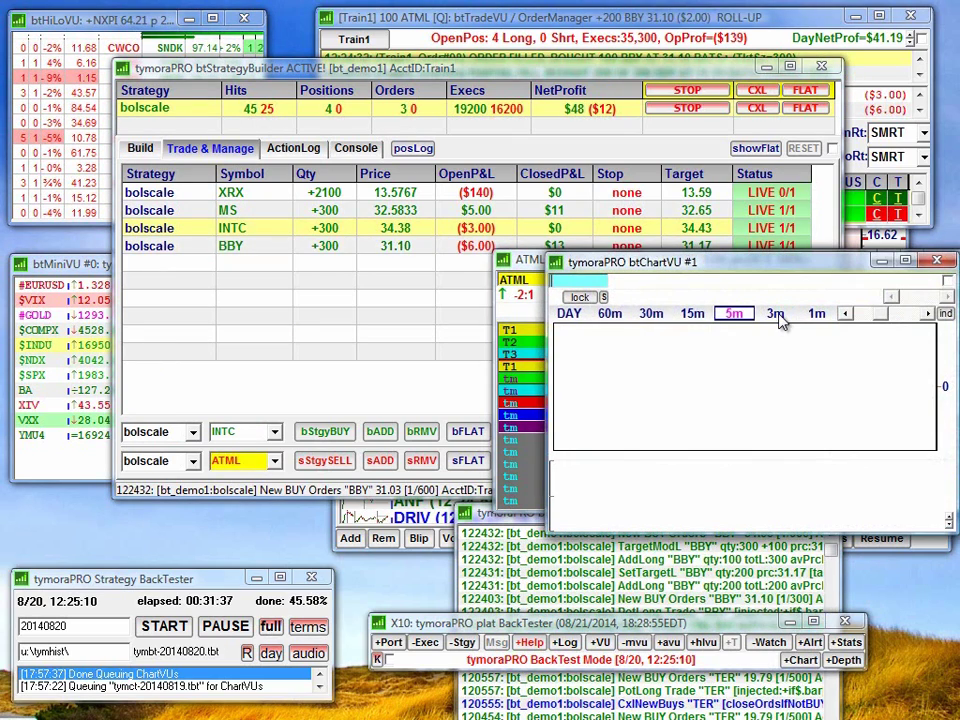